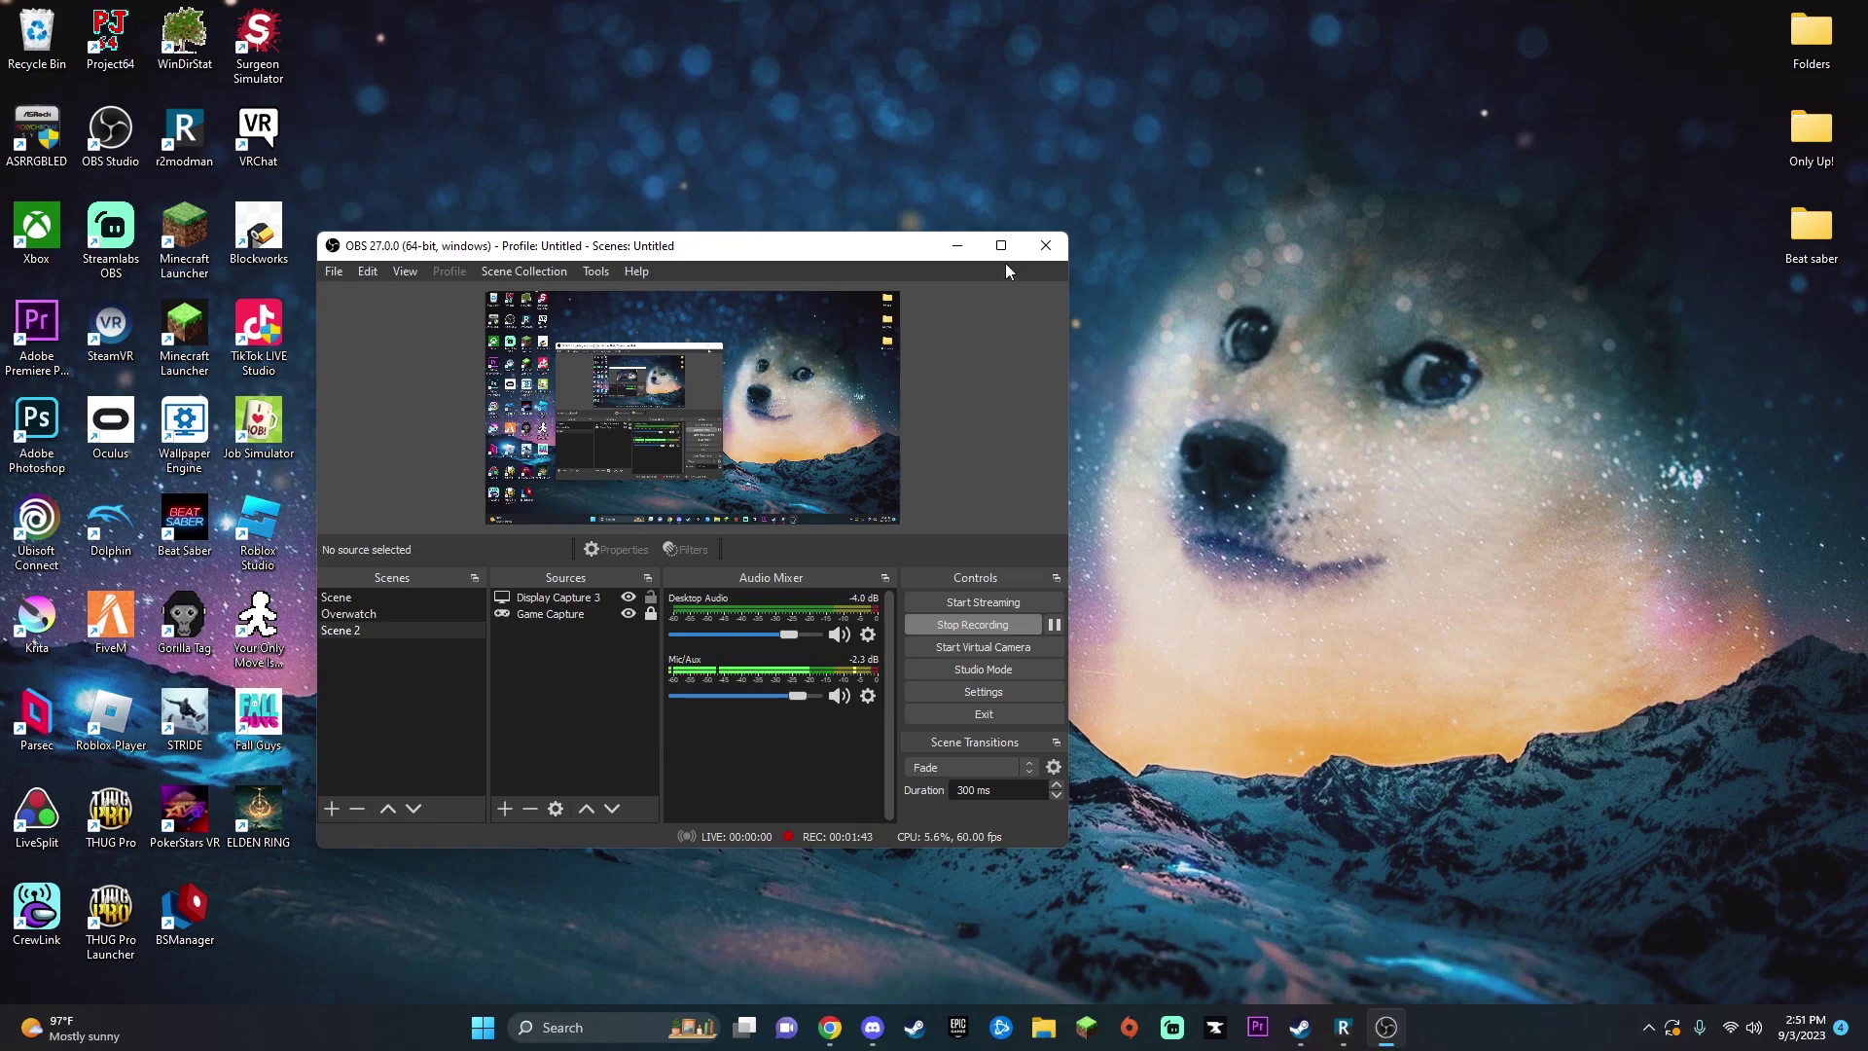
Bring the Chrome window with the Google results for r2modman to the front
left_click(842, 1026)
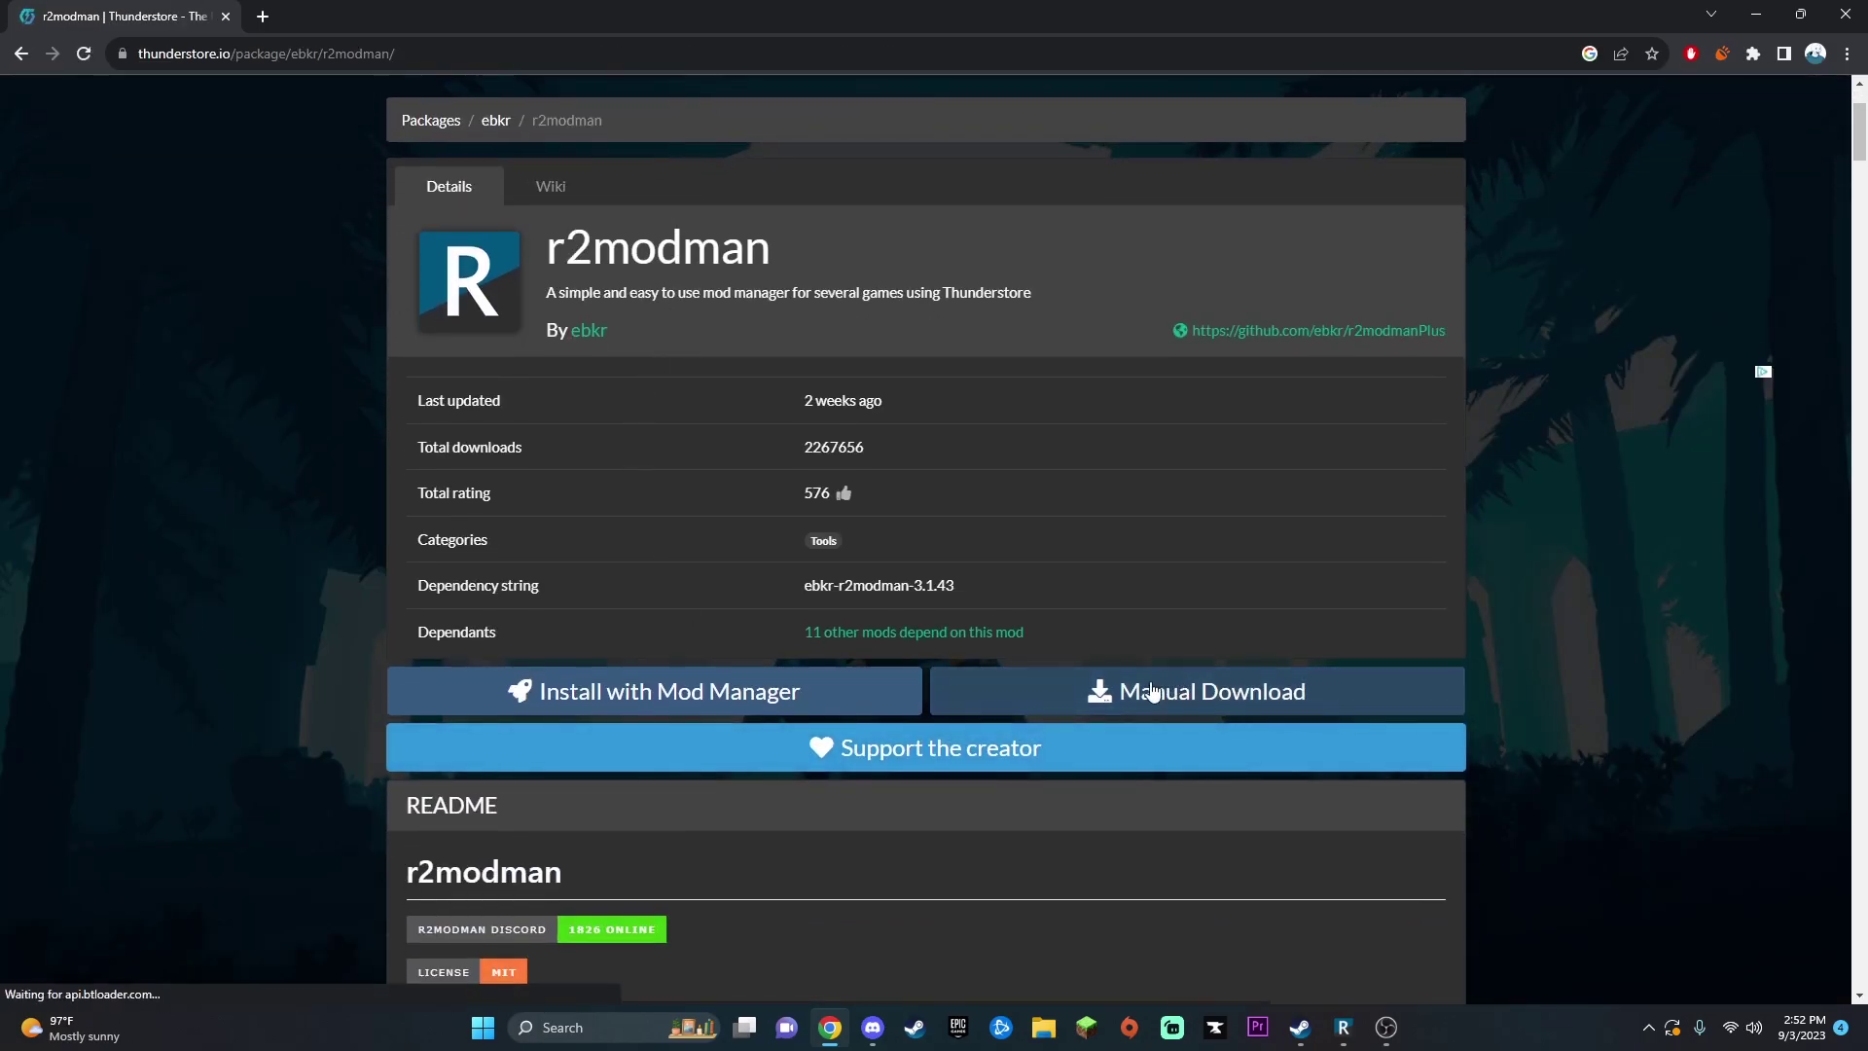
Manually download the r2modman installer from its Thunderstore package page
left_click(1020, 685)
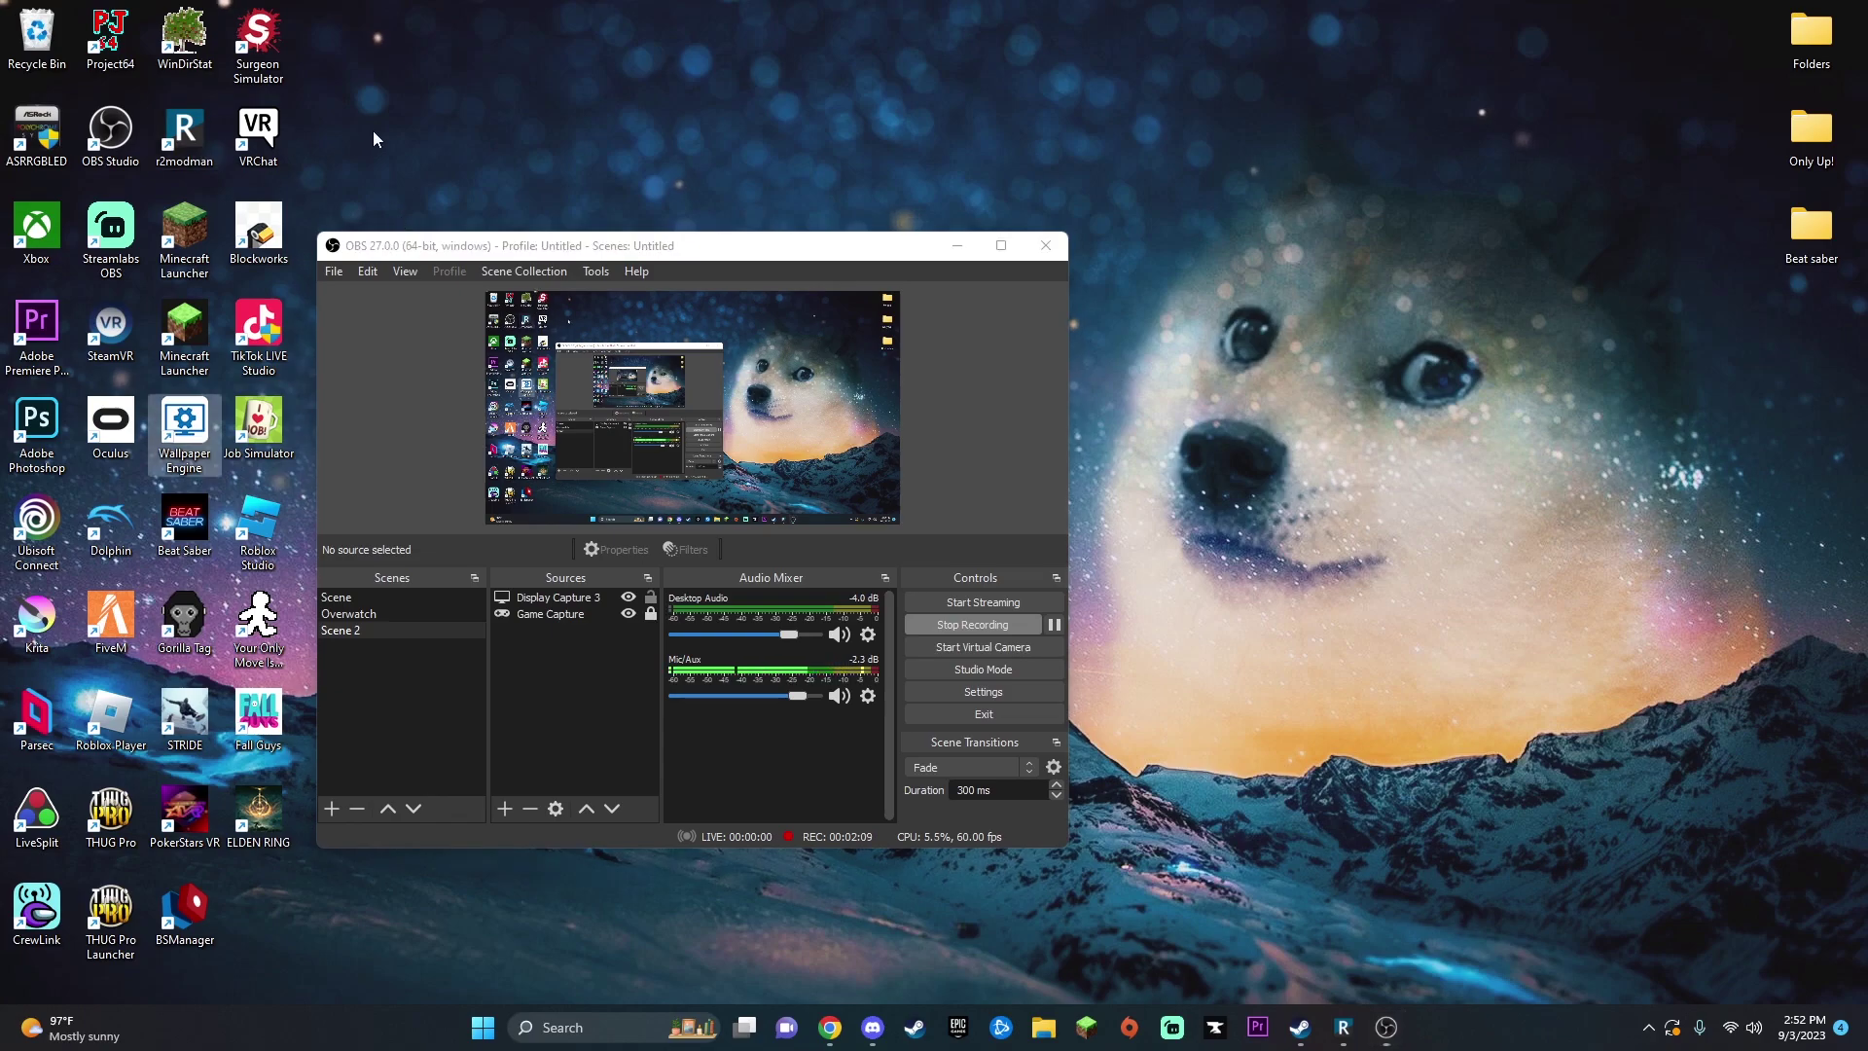
Clear the desktop, then launch r2modman twice from its desktop icon, closing it each time
key("super+d")
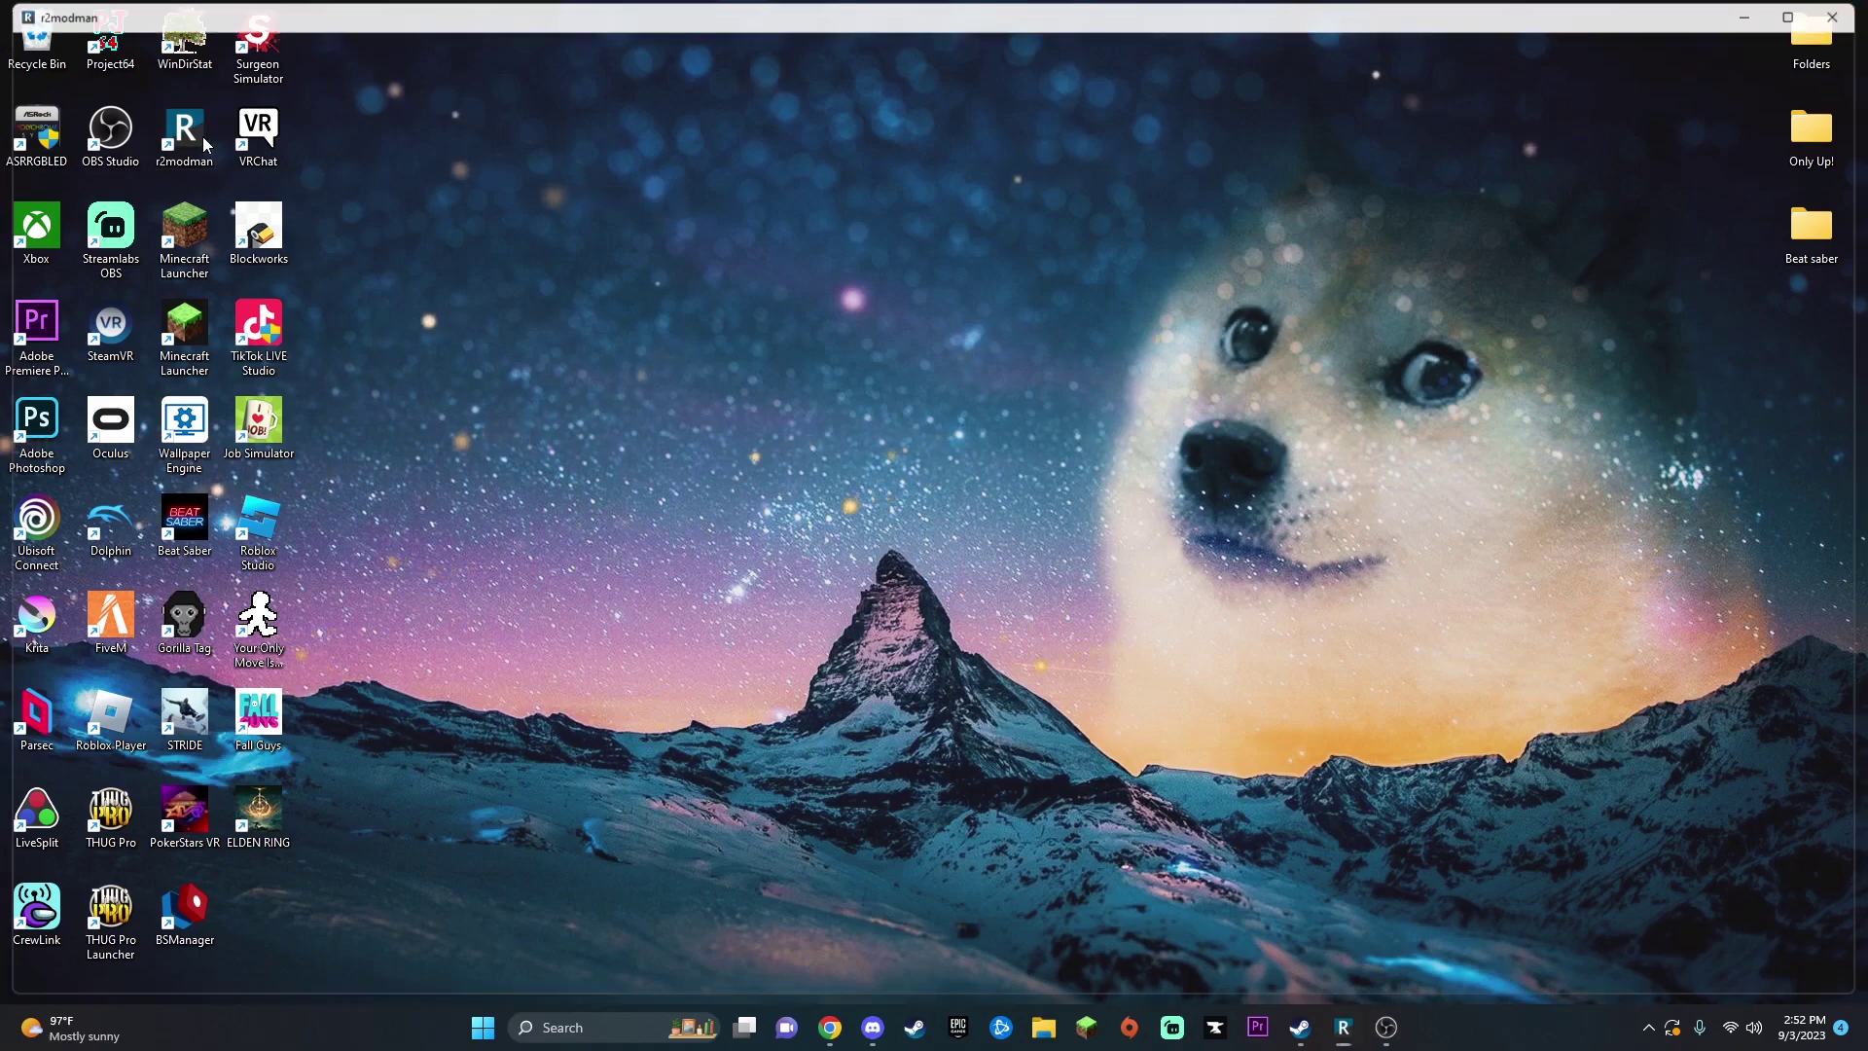
double_click(204, 144)
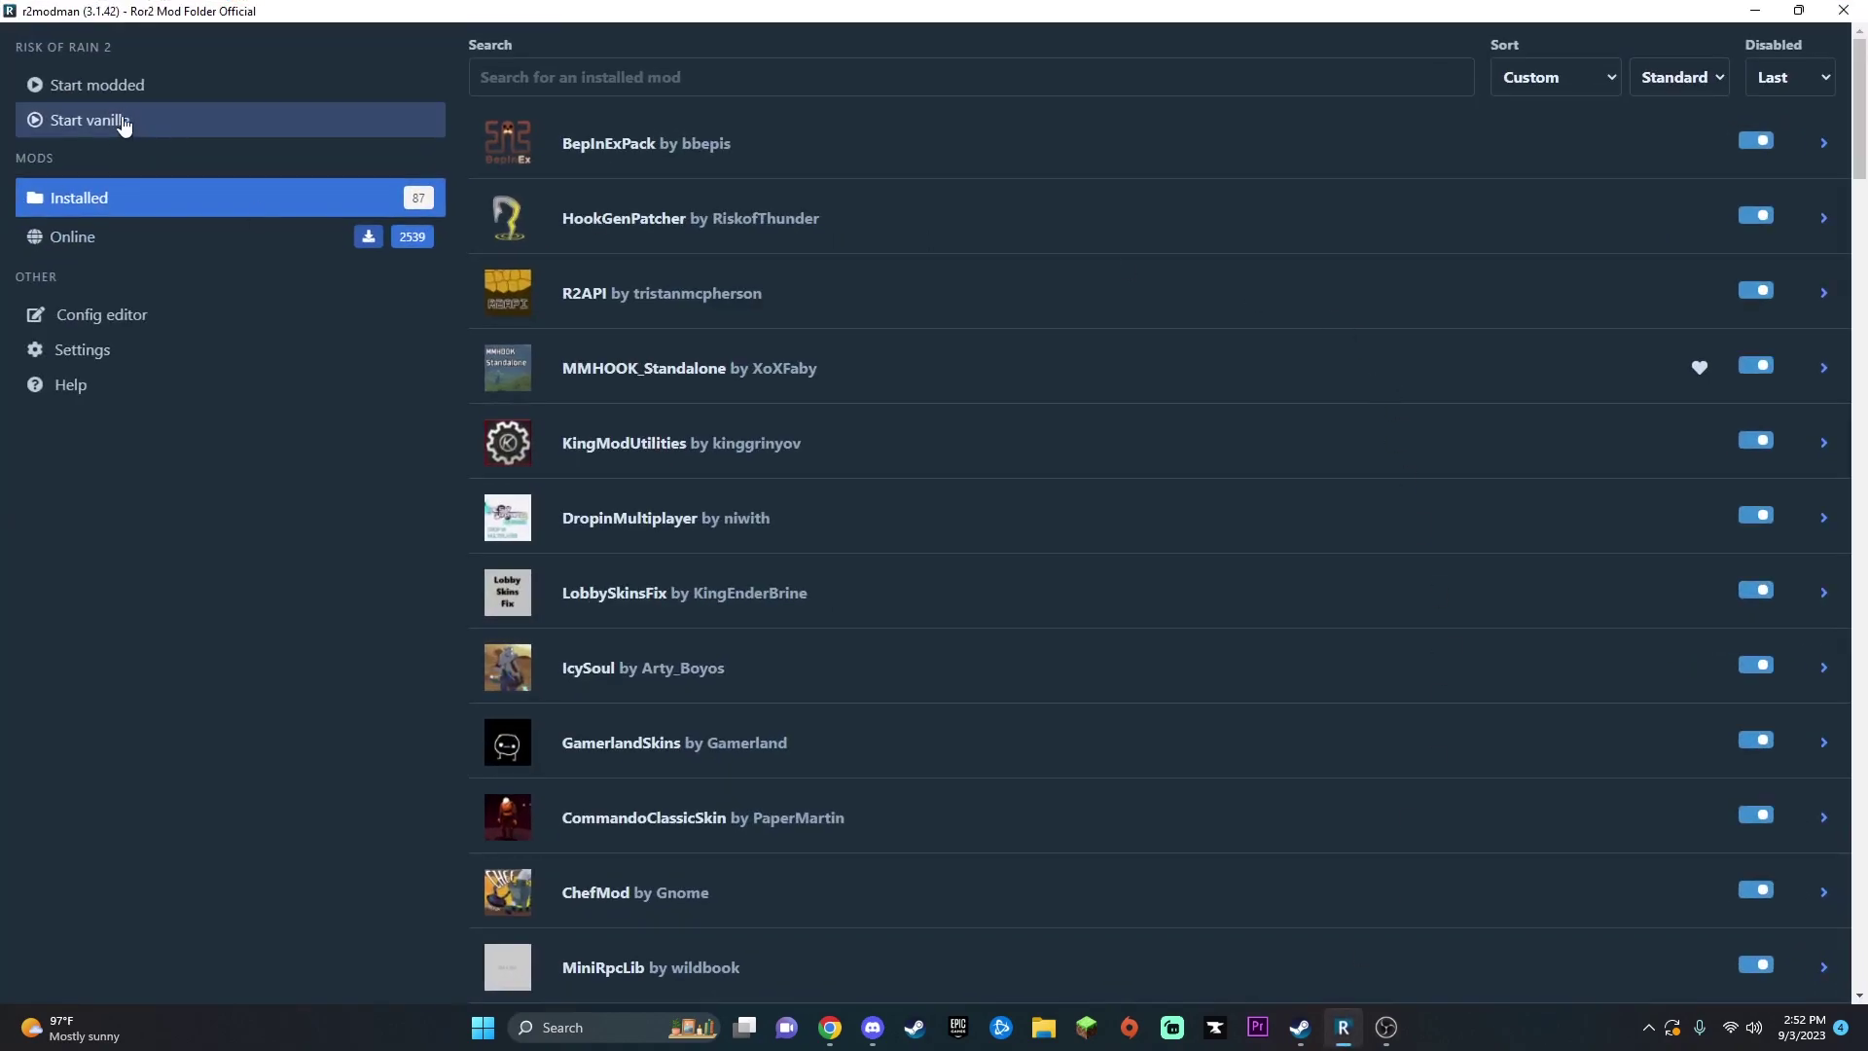
left_click(1844, 11)
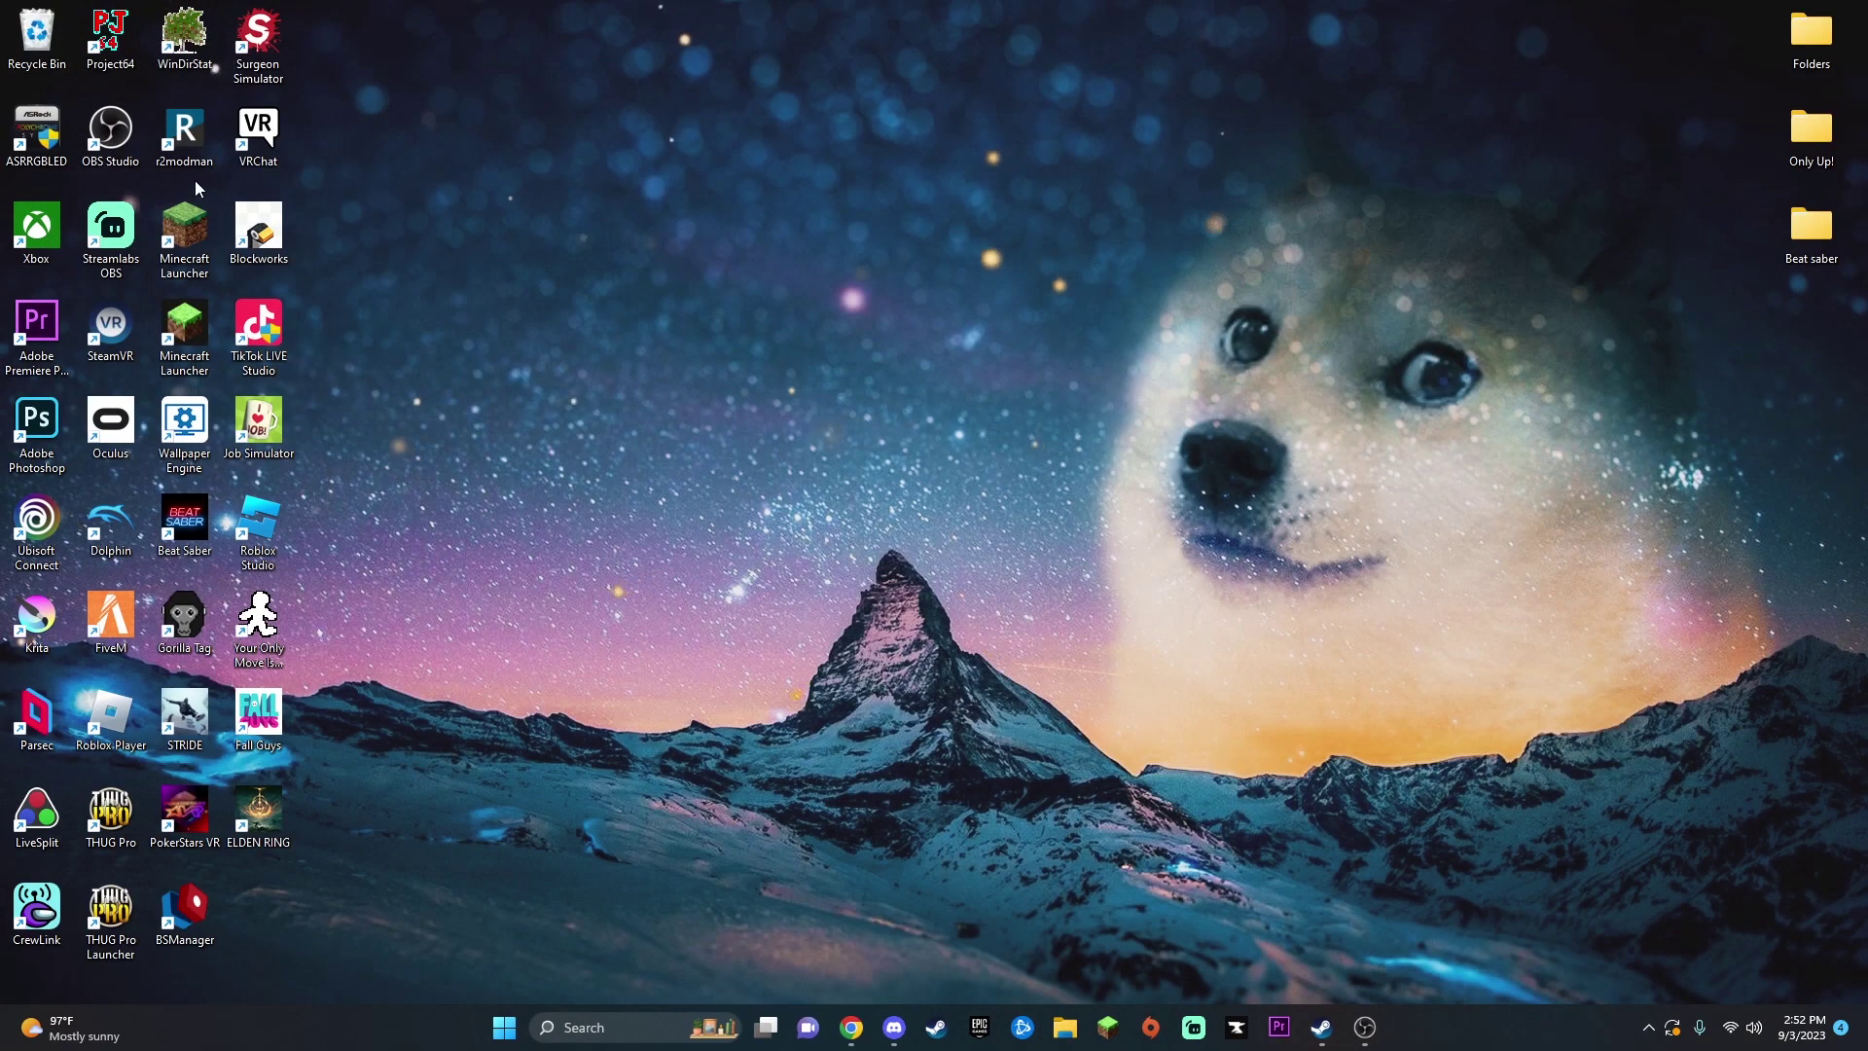
double_click(190, 144)
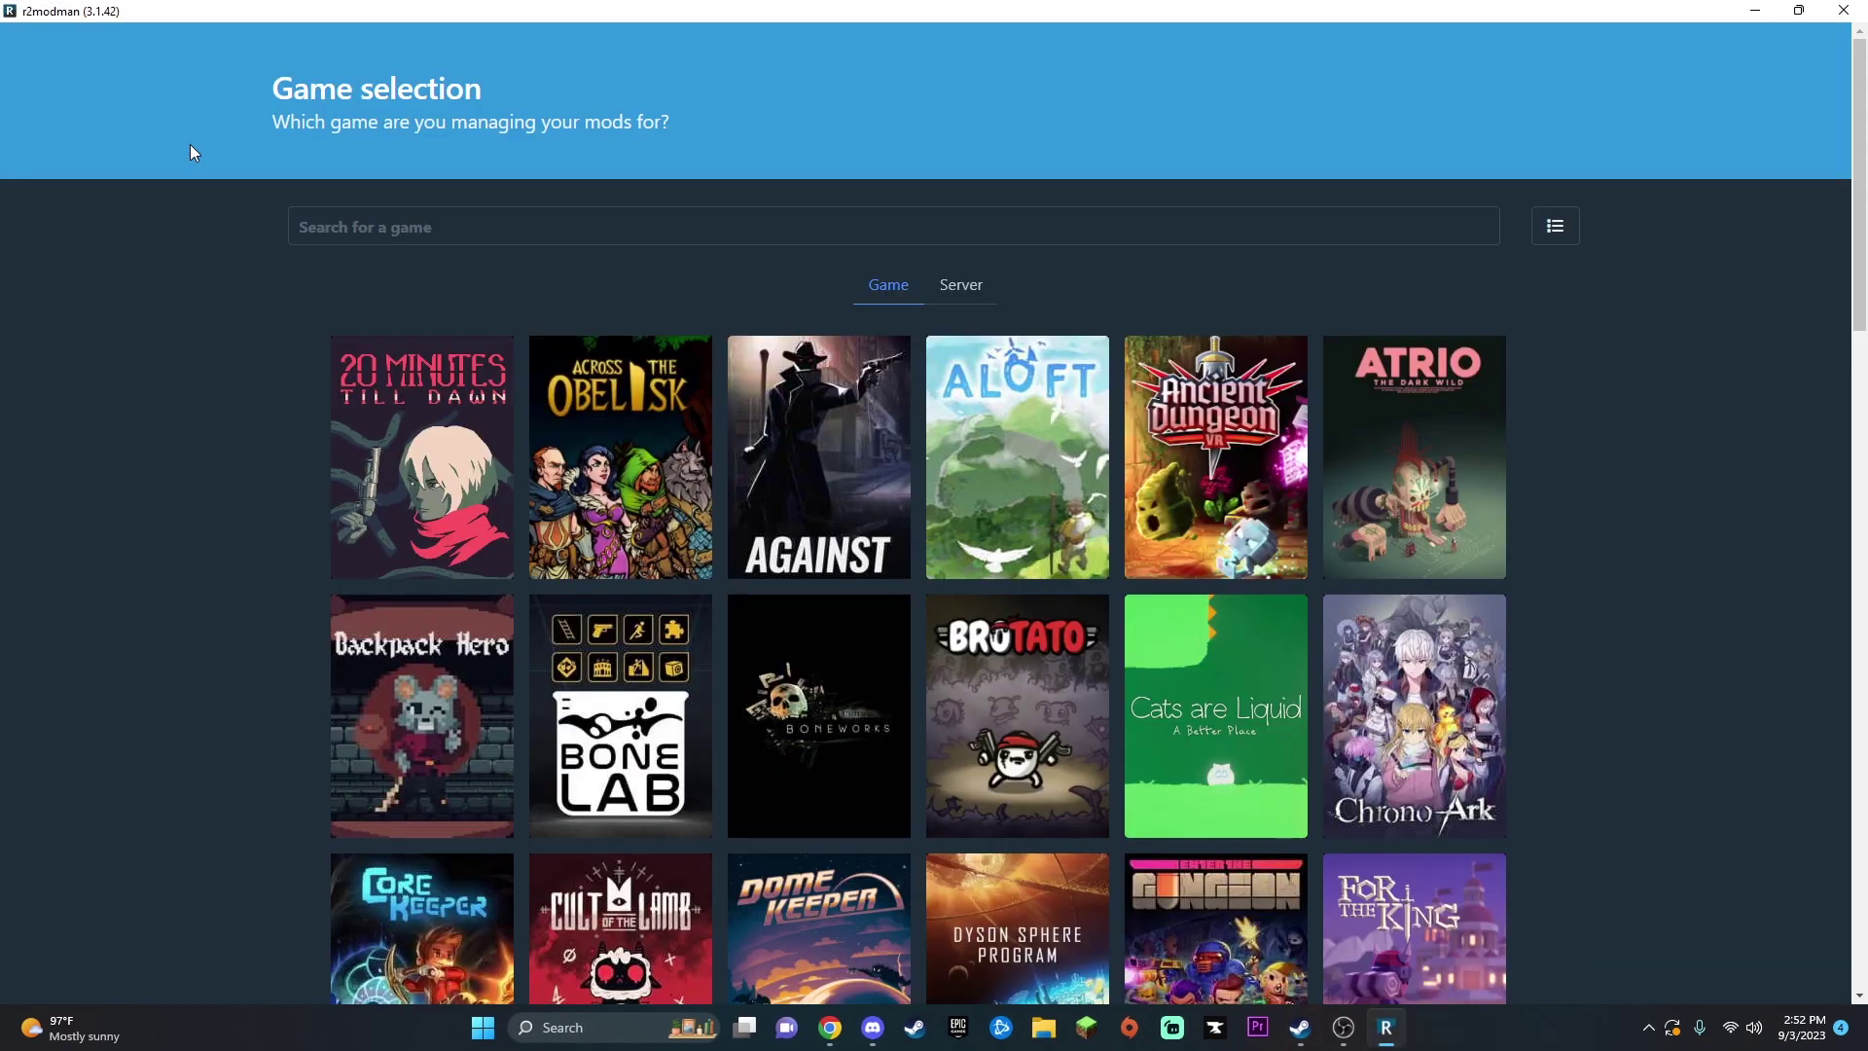
key("alt+F4")
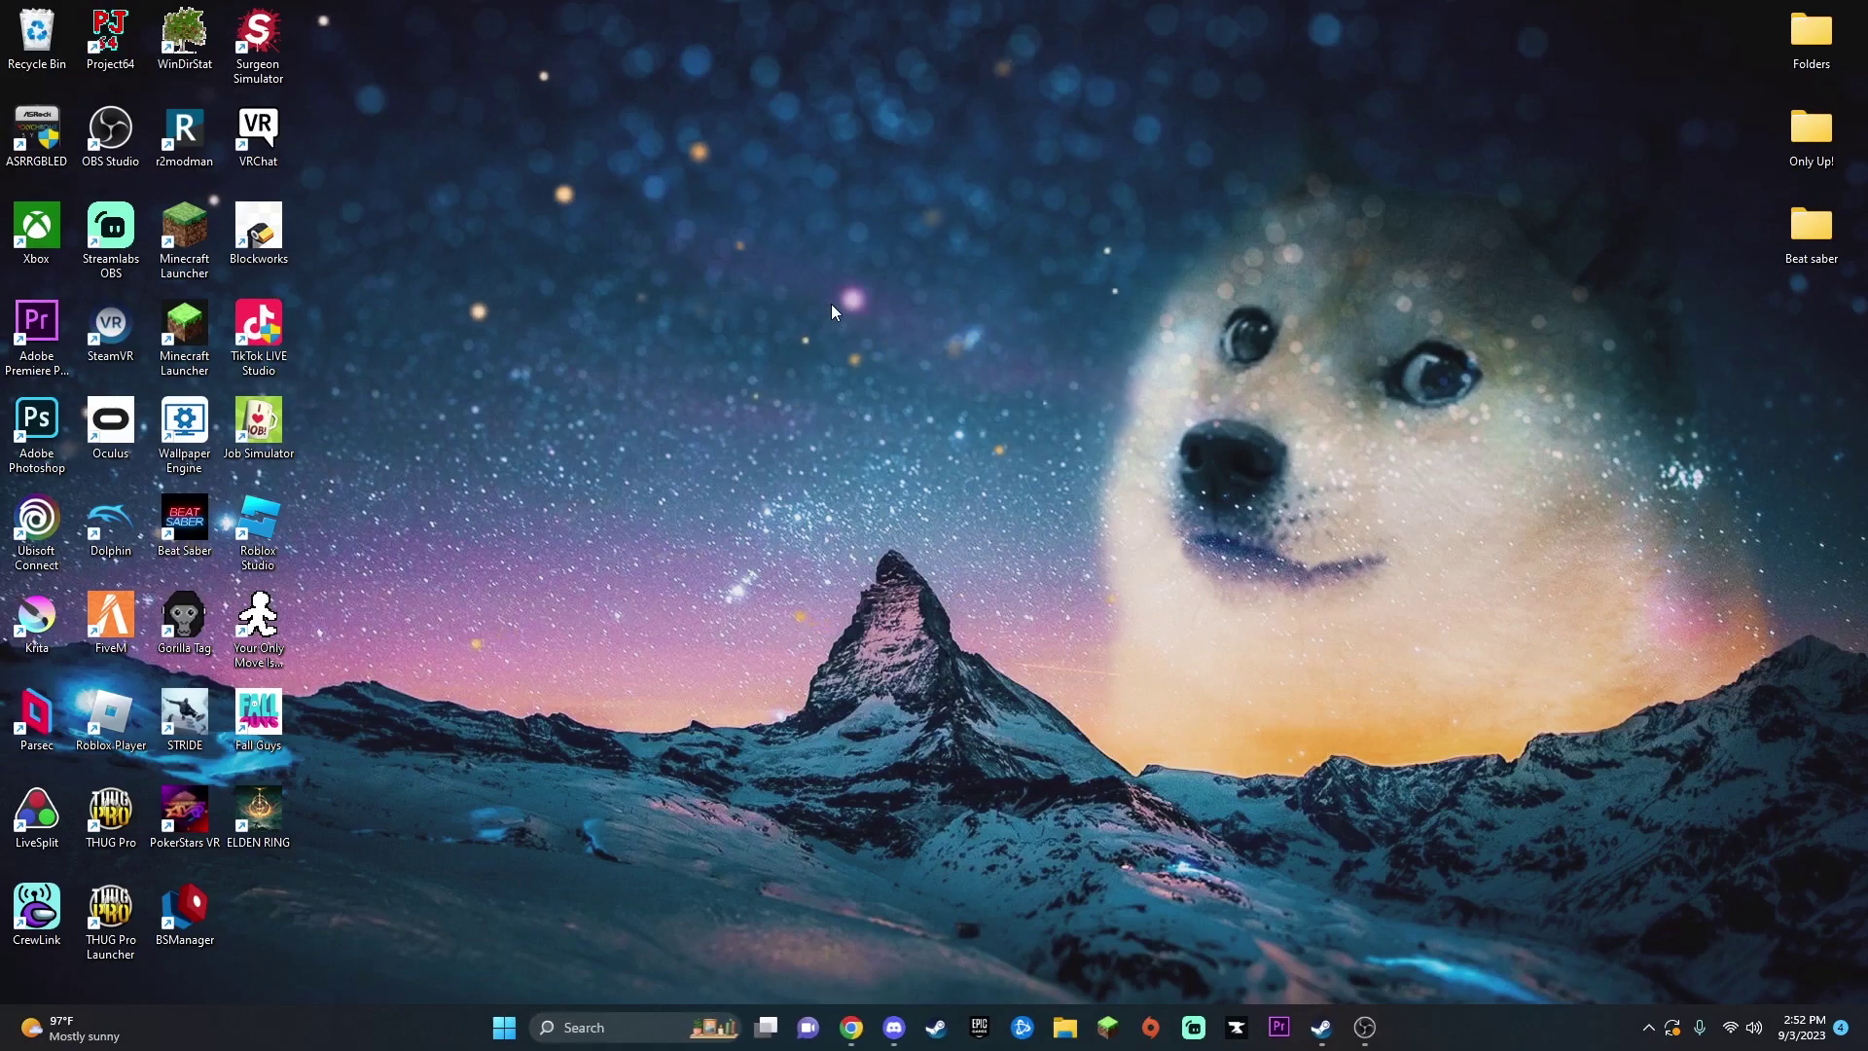
Relaunch r2modman and scroll the Game selection grid to find Risk of Rain 2
double_click(175, 141)
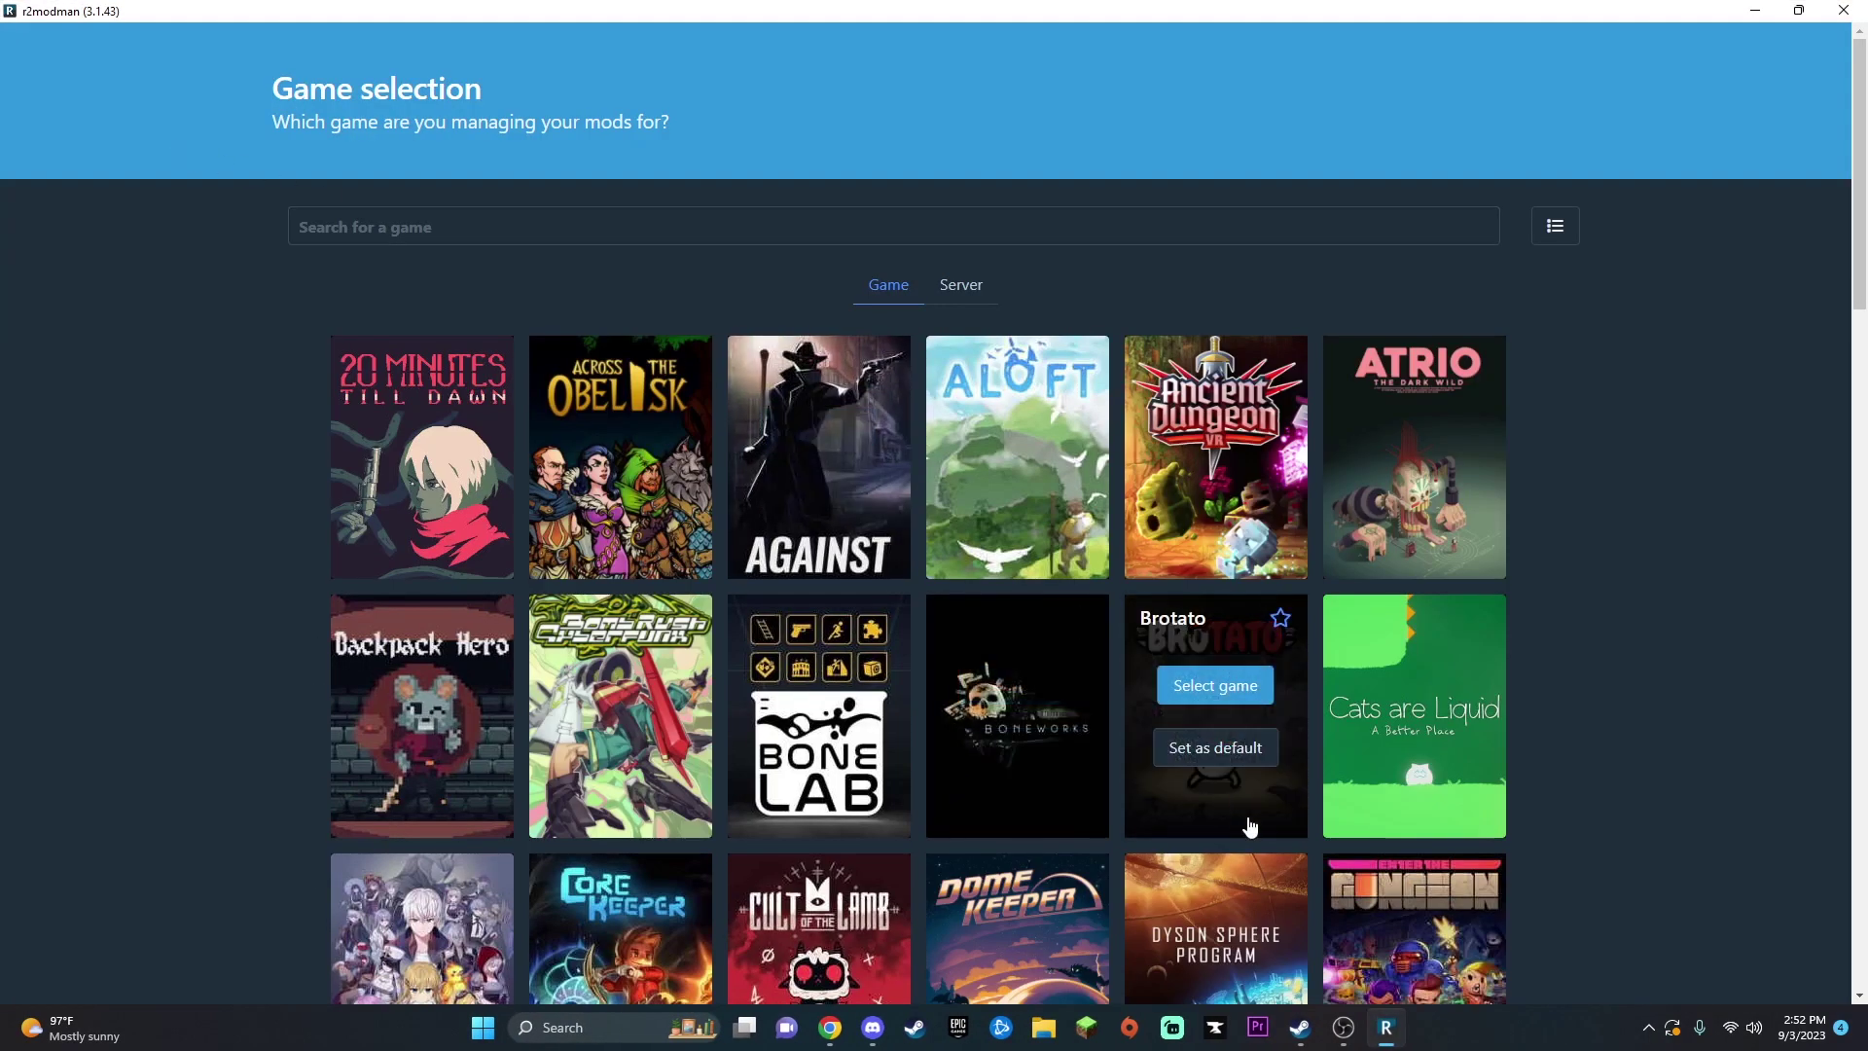
scroll(1161, 658, "down", 4)
scroll(1216, 292, "up", 5)
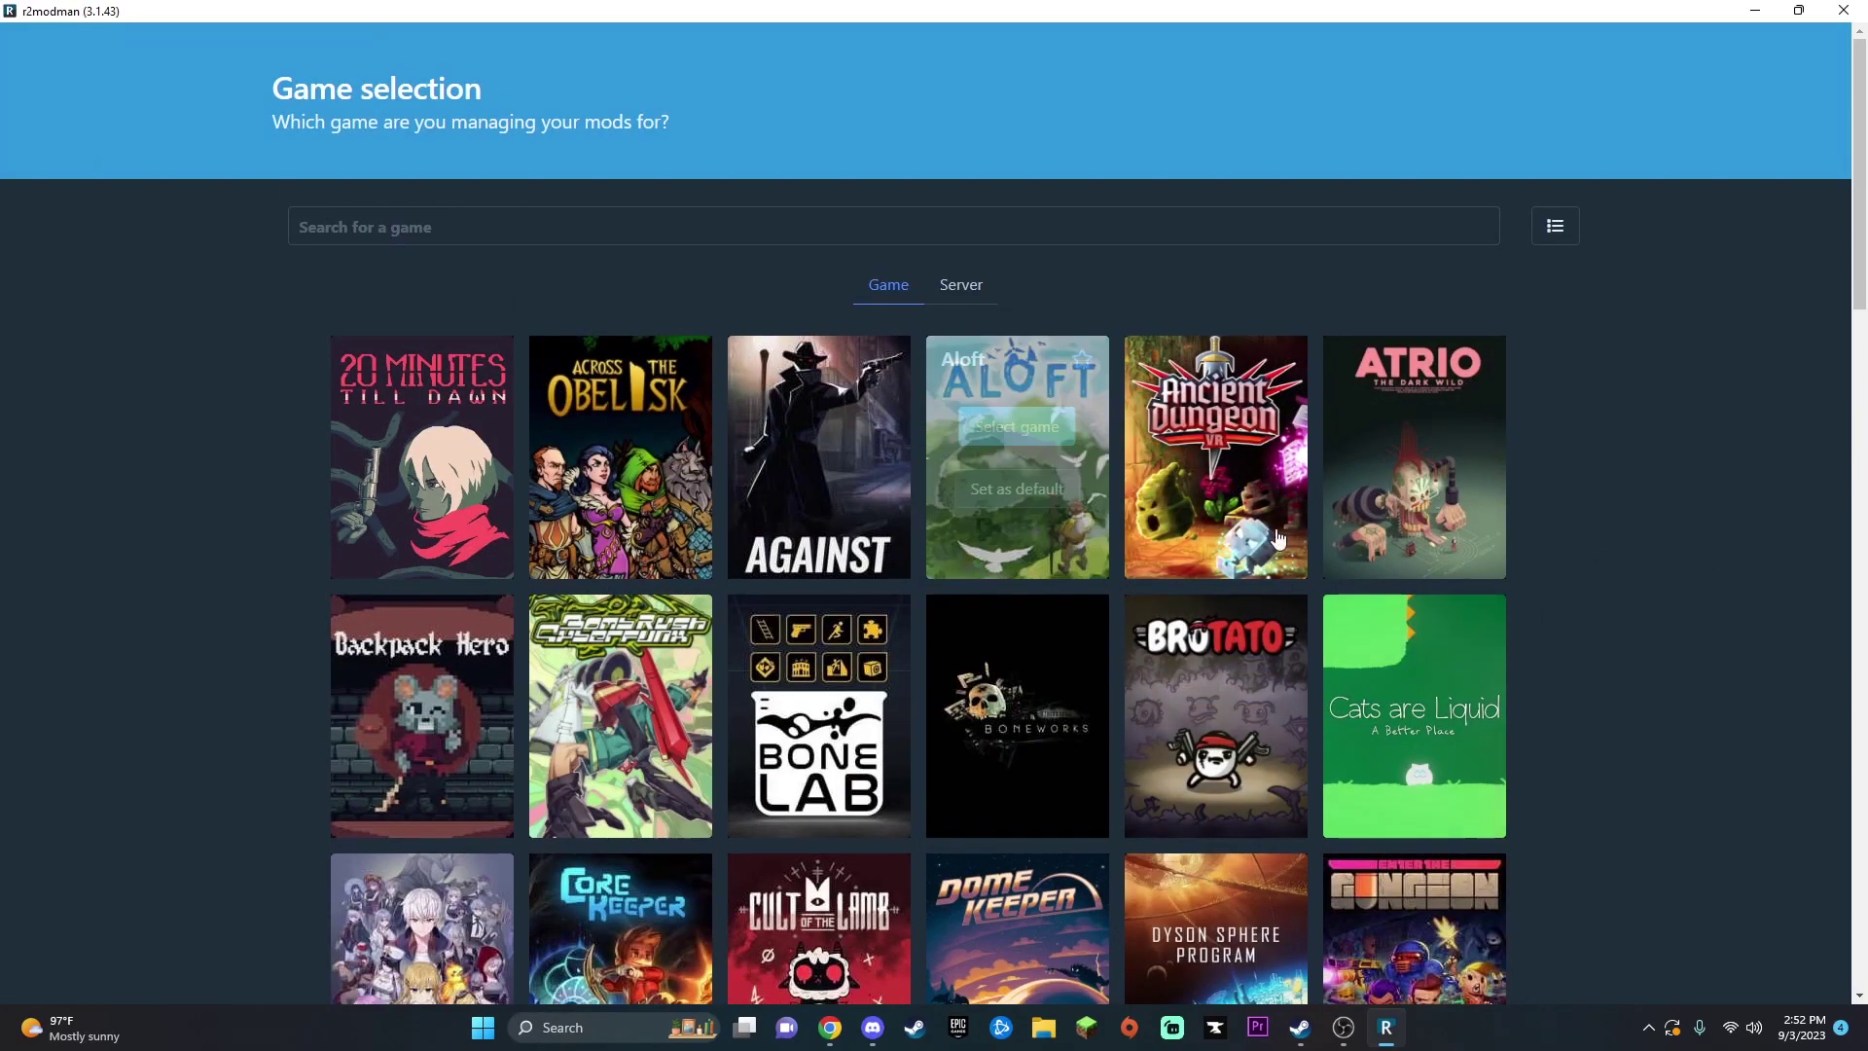
scroll(1000, 487, "down", 4)
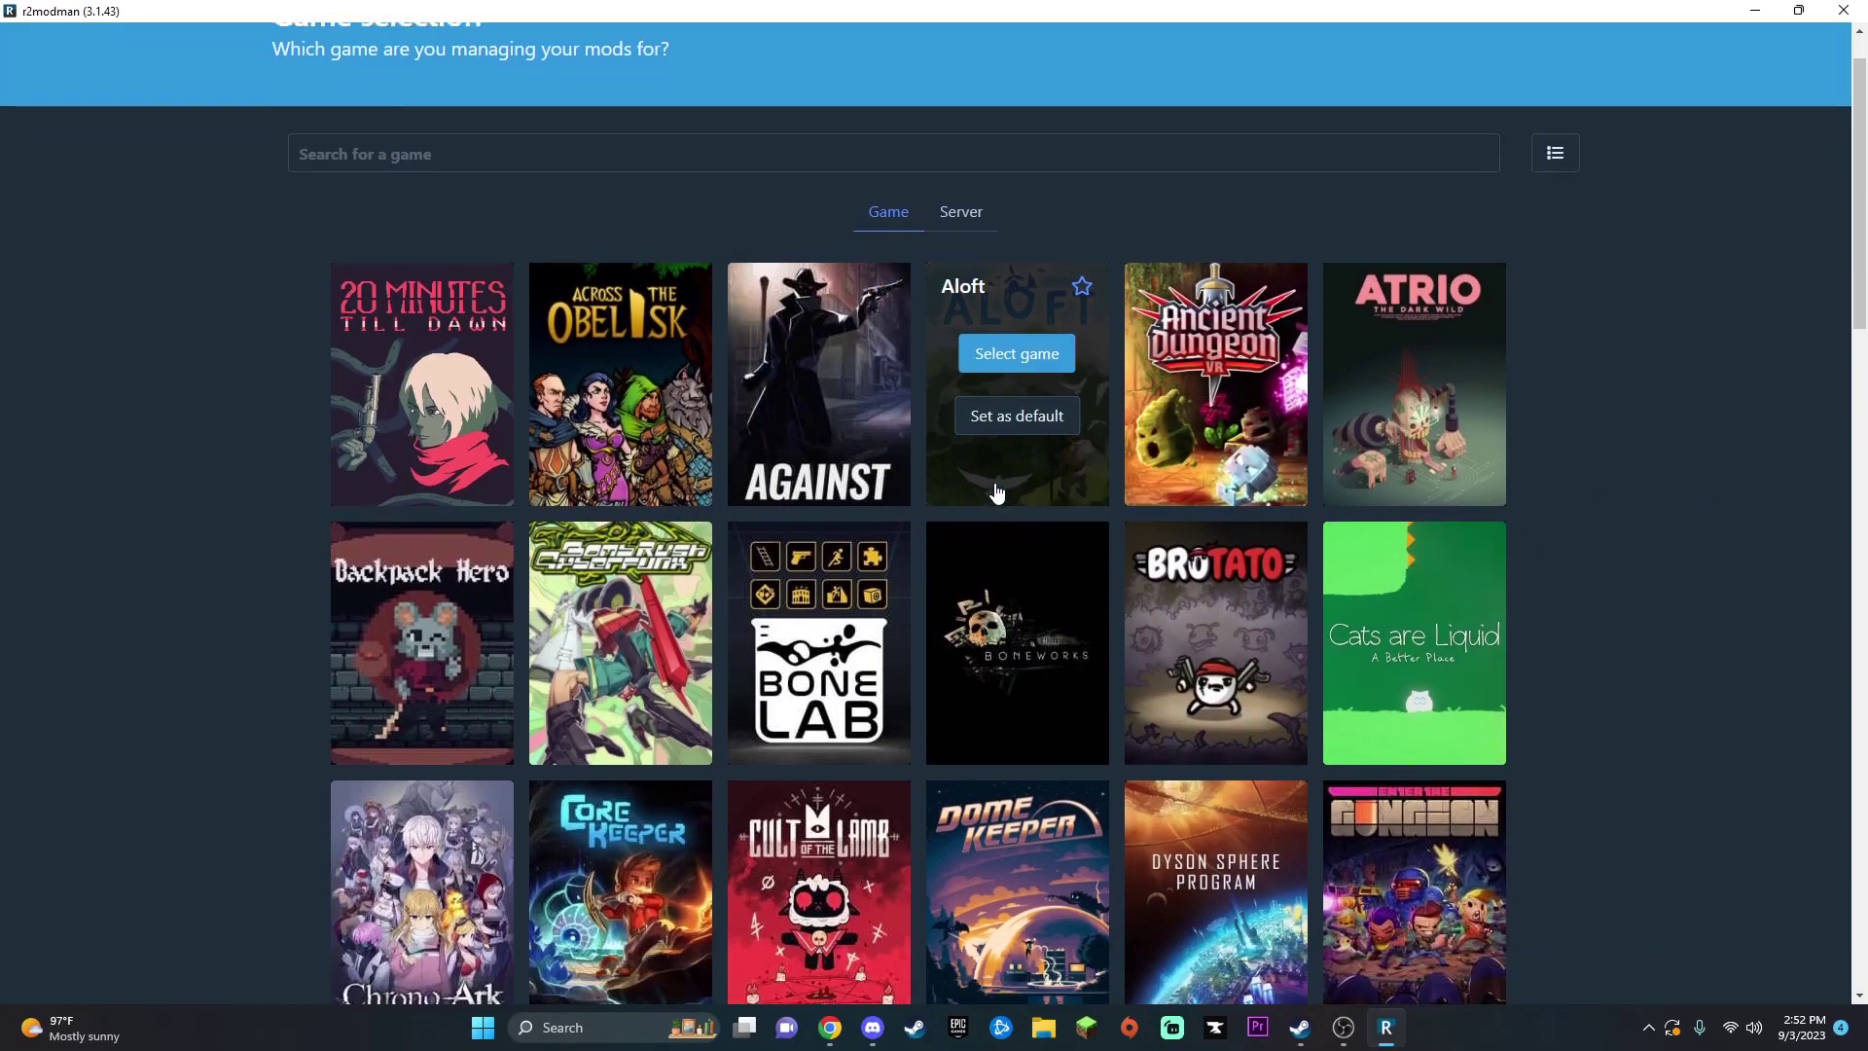
scroll(997, 489, "down", 5)
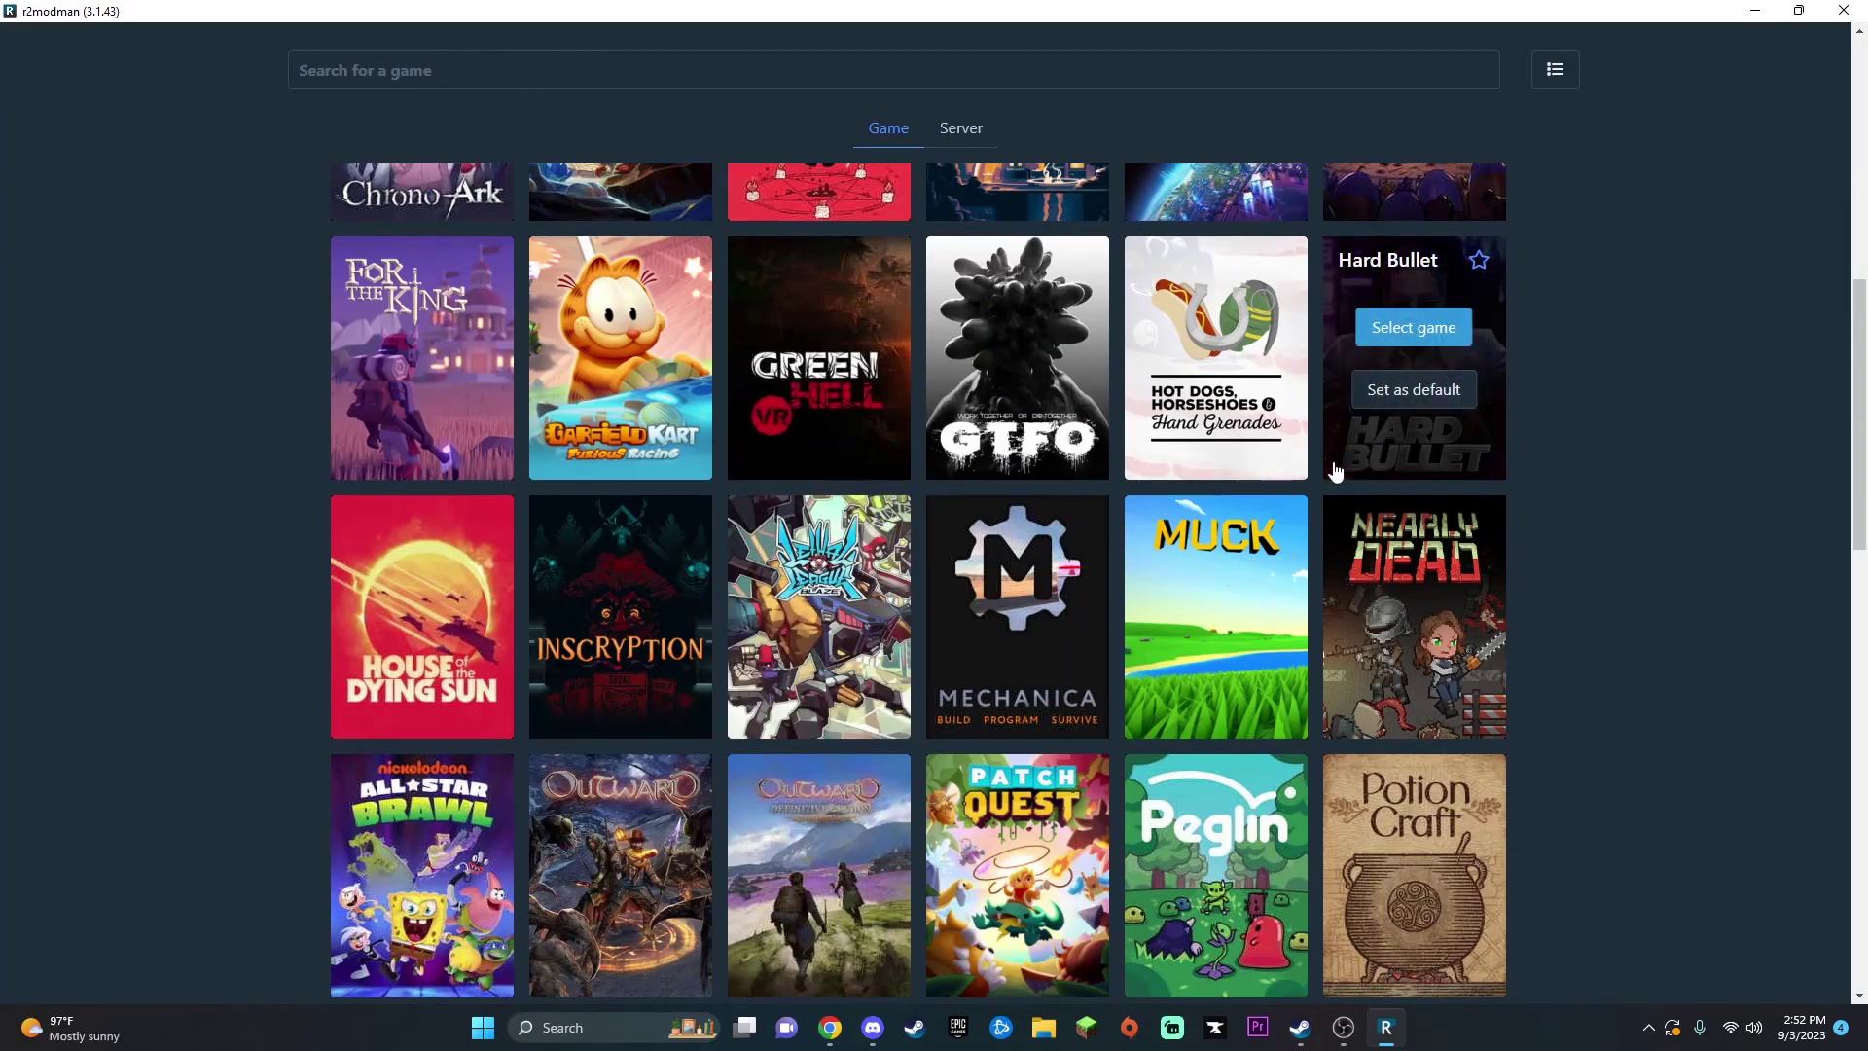
scroll(875, 623, "down", 4)
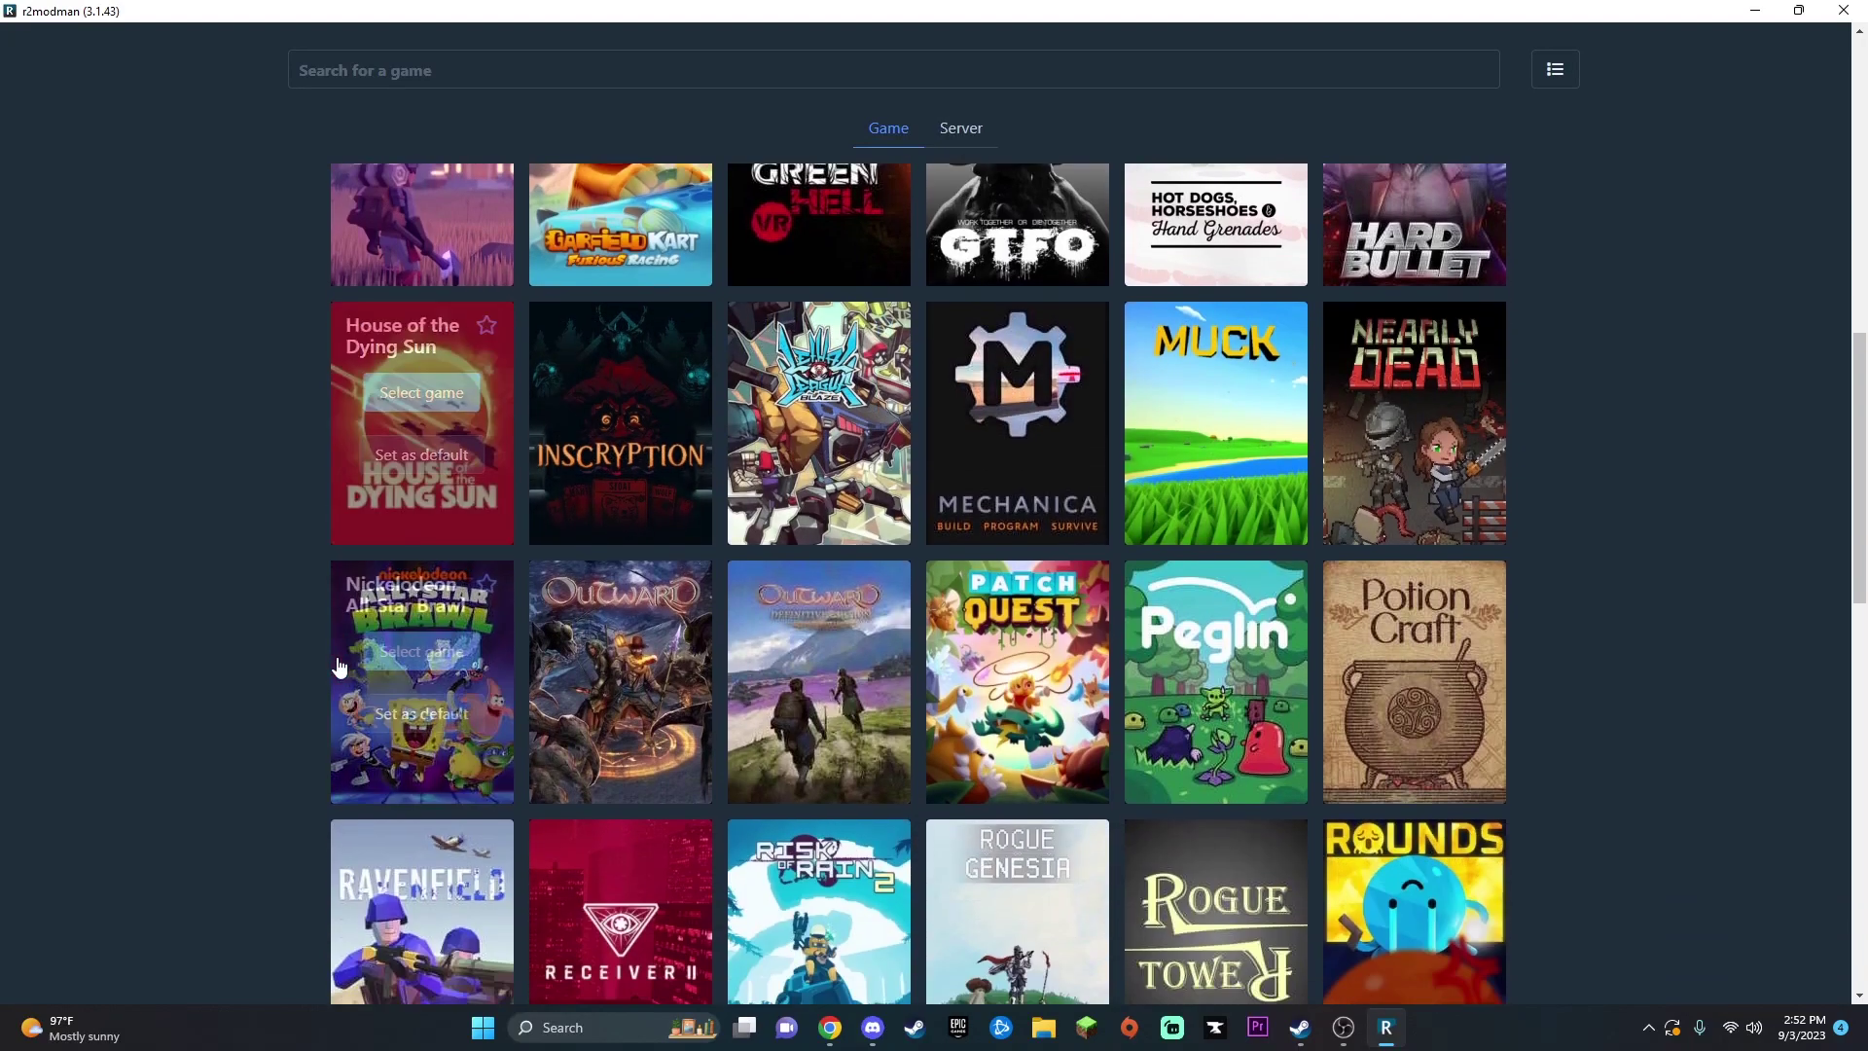
scroll(803, 626, "down", 4)
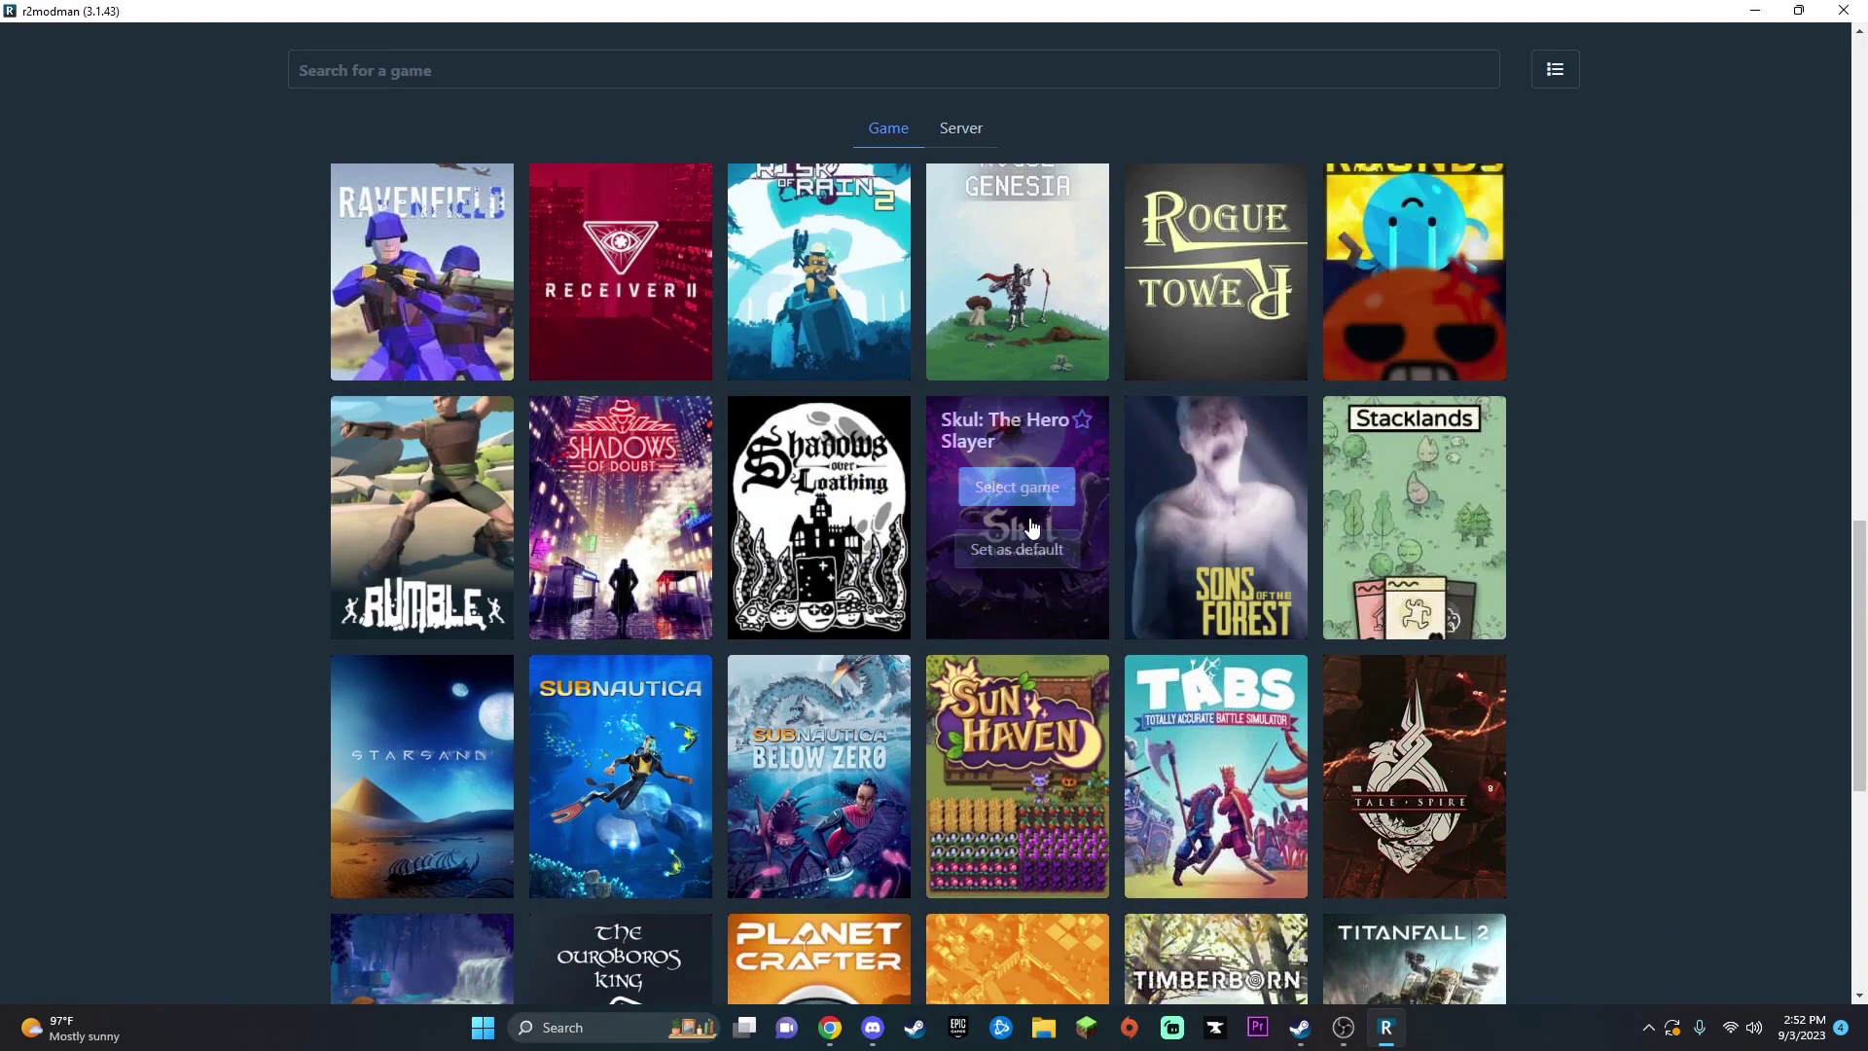
scroll(875, 545, "down", 4)
scroll(778, 486, "up", 5)
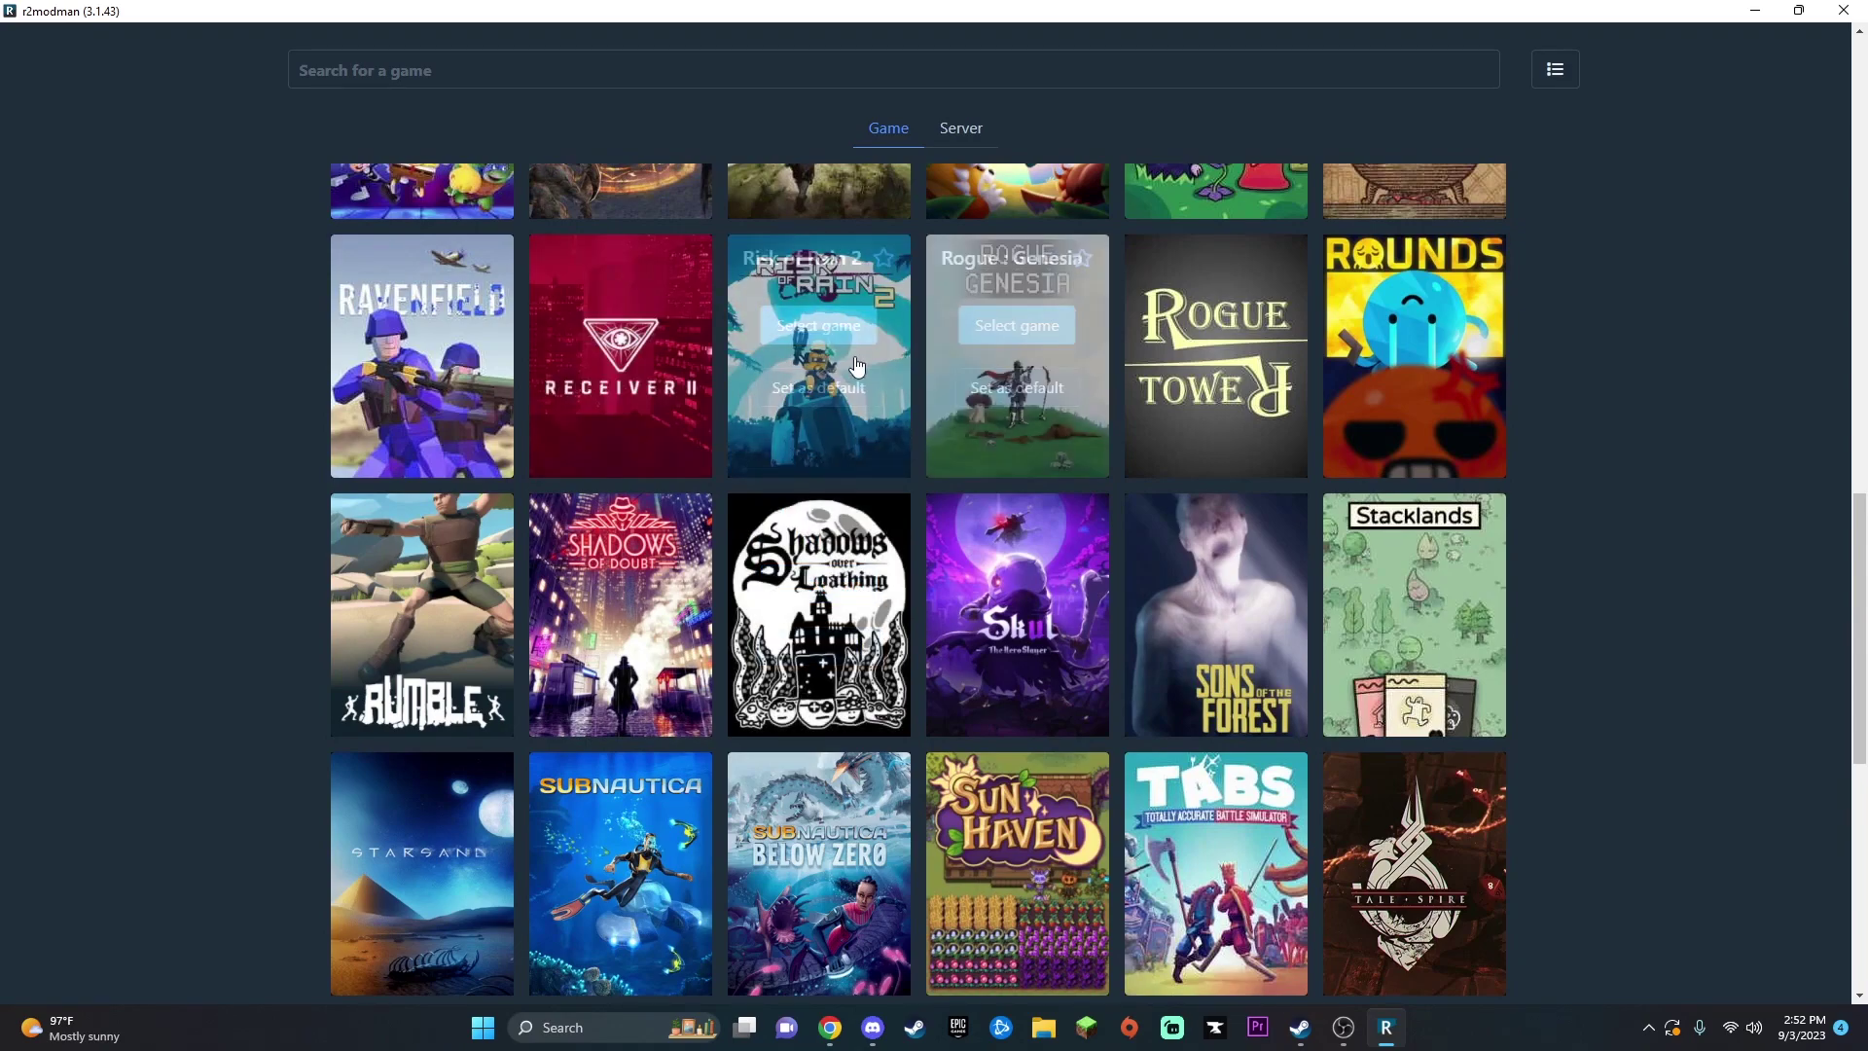
Select Risk of Rain 2 and confirm Steam as its platform
left_click(835, 331)
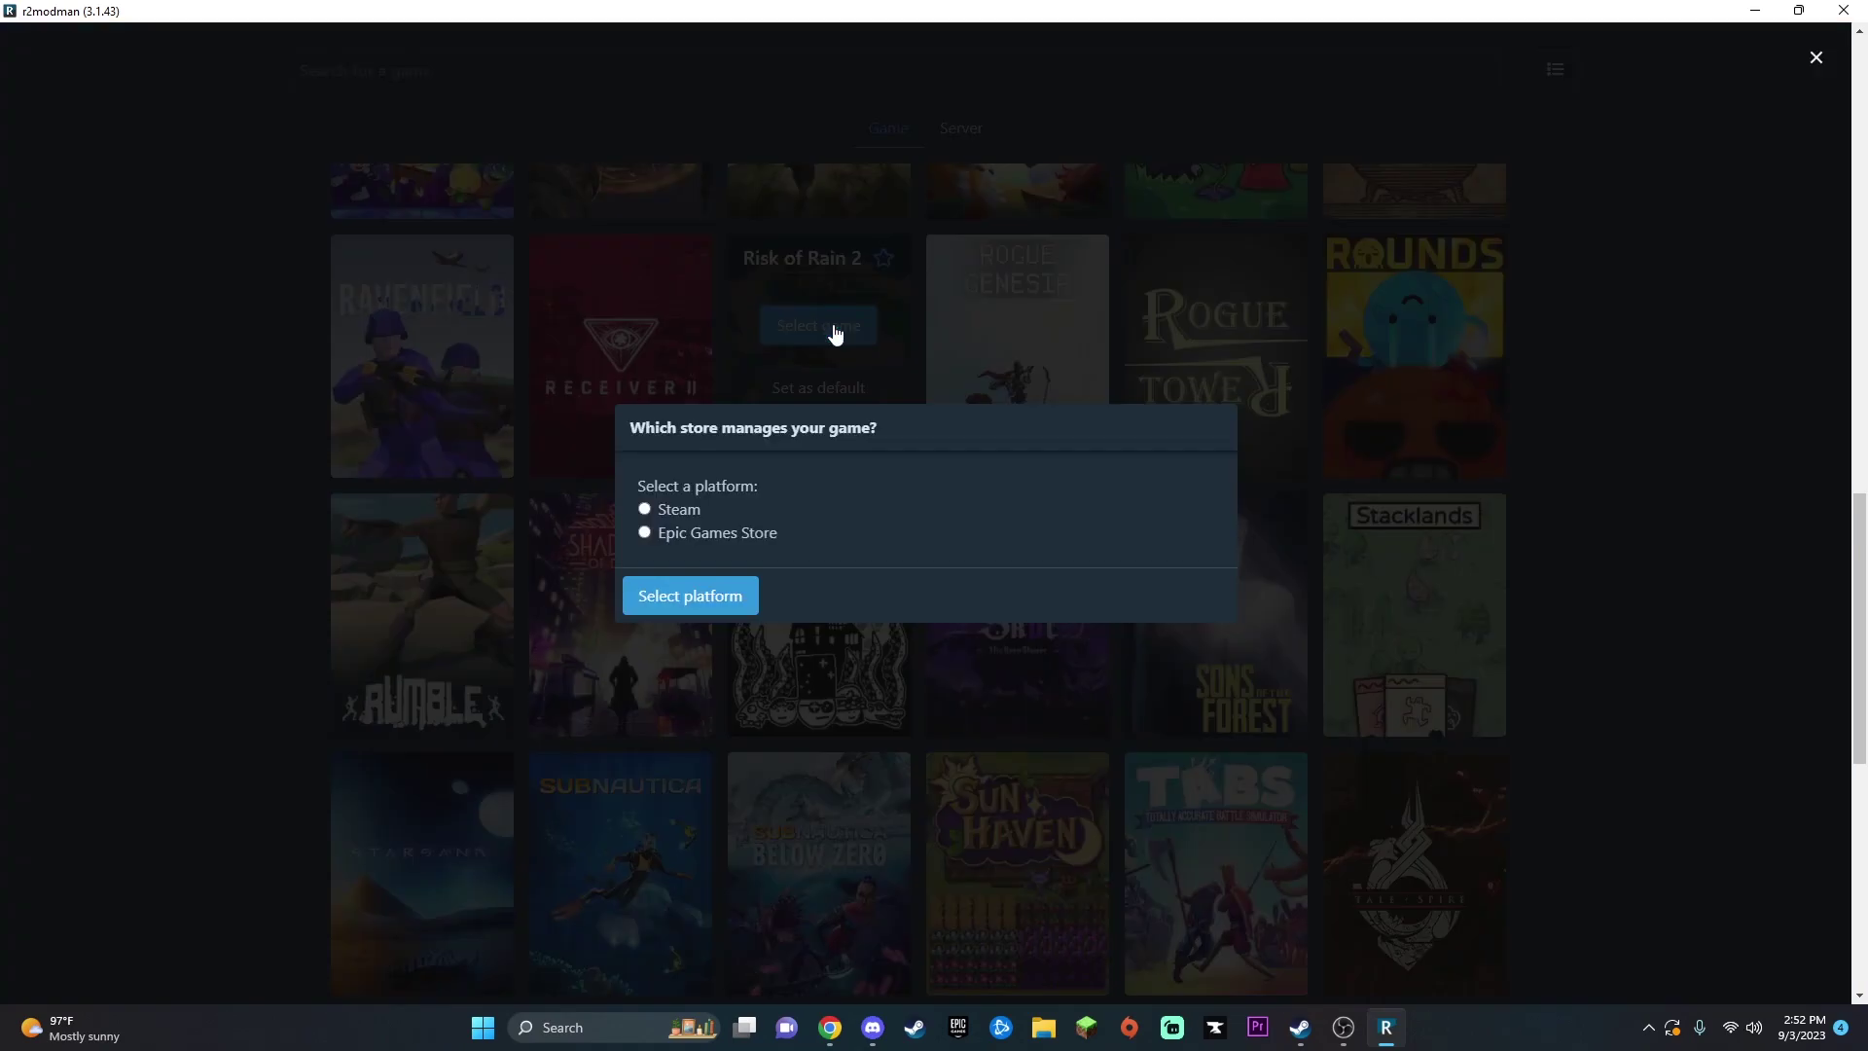
left_click(677, 512)
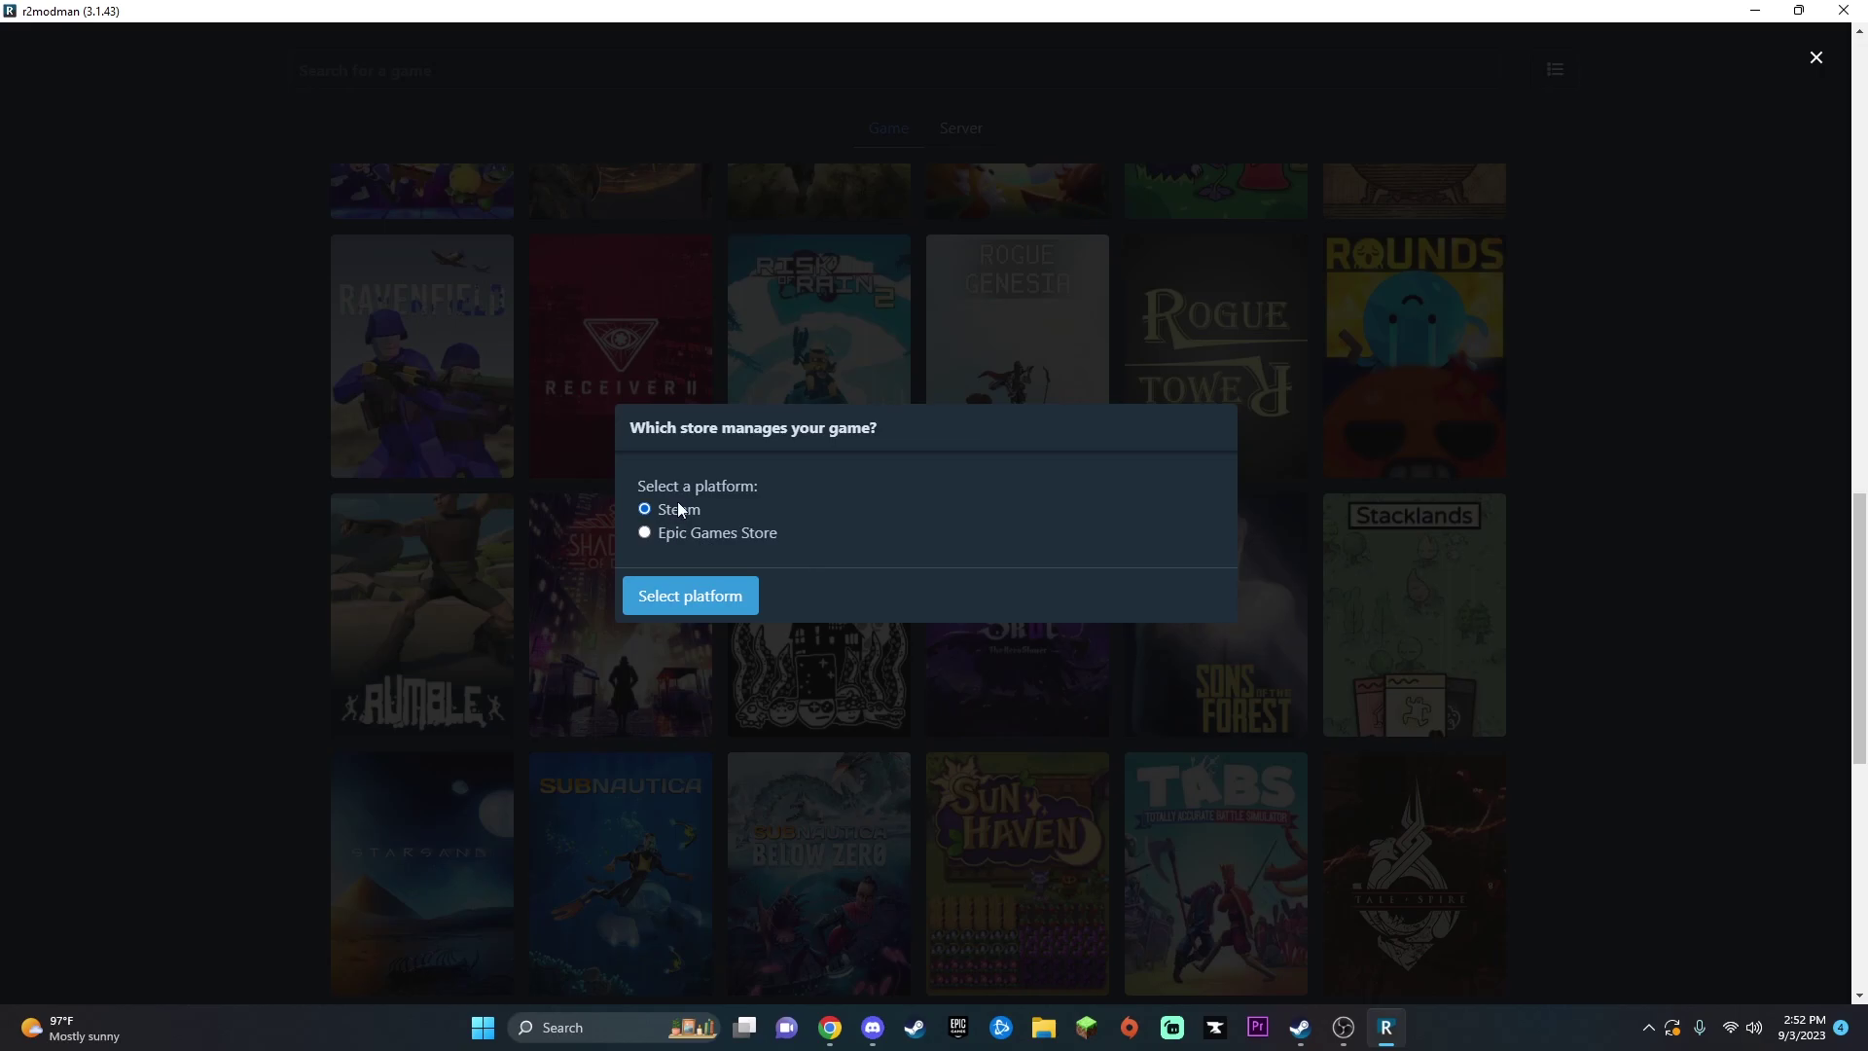
left_click(691, 597)
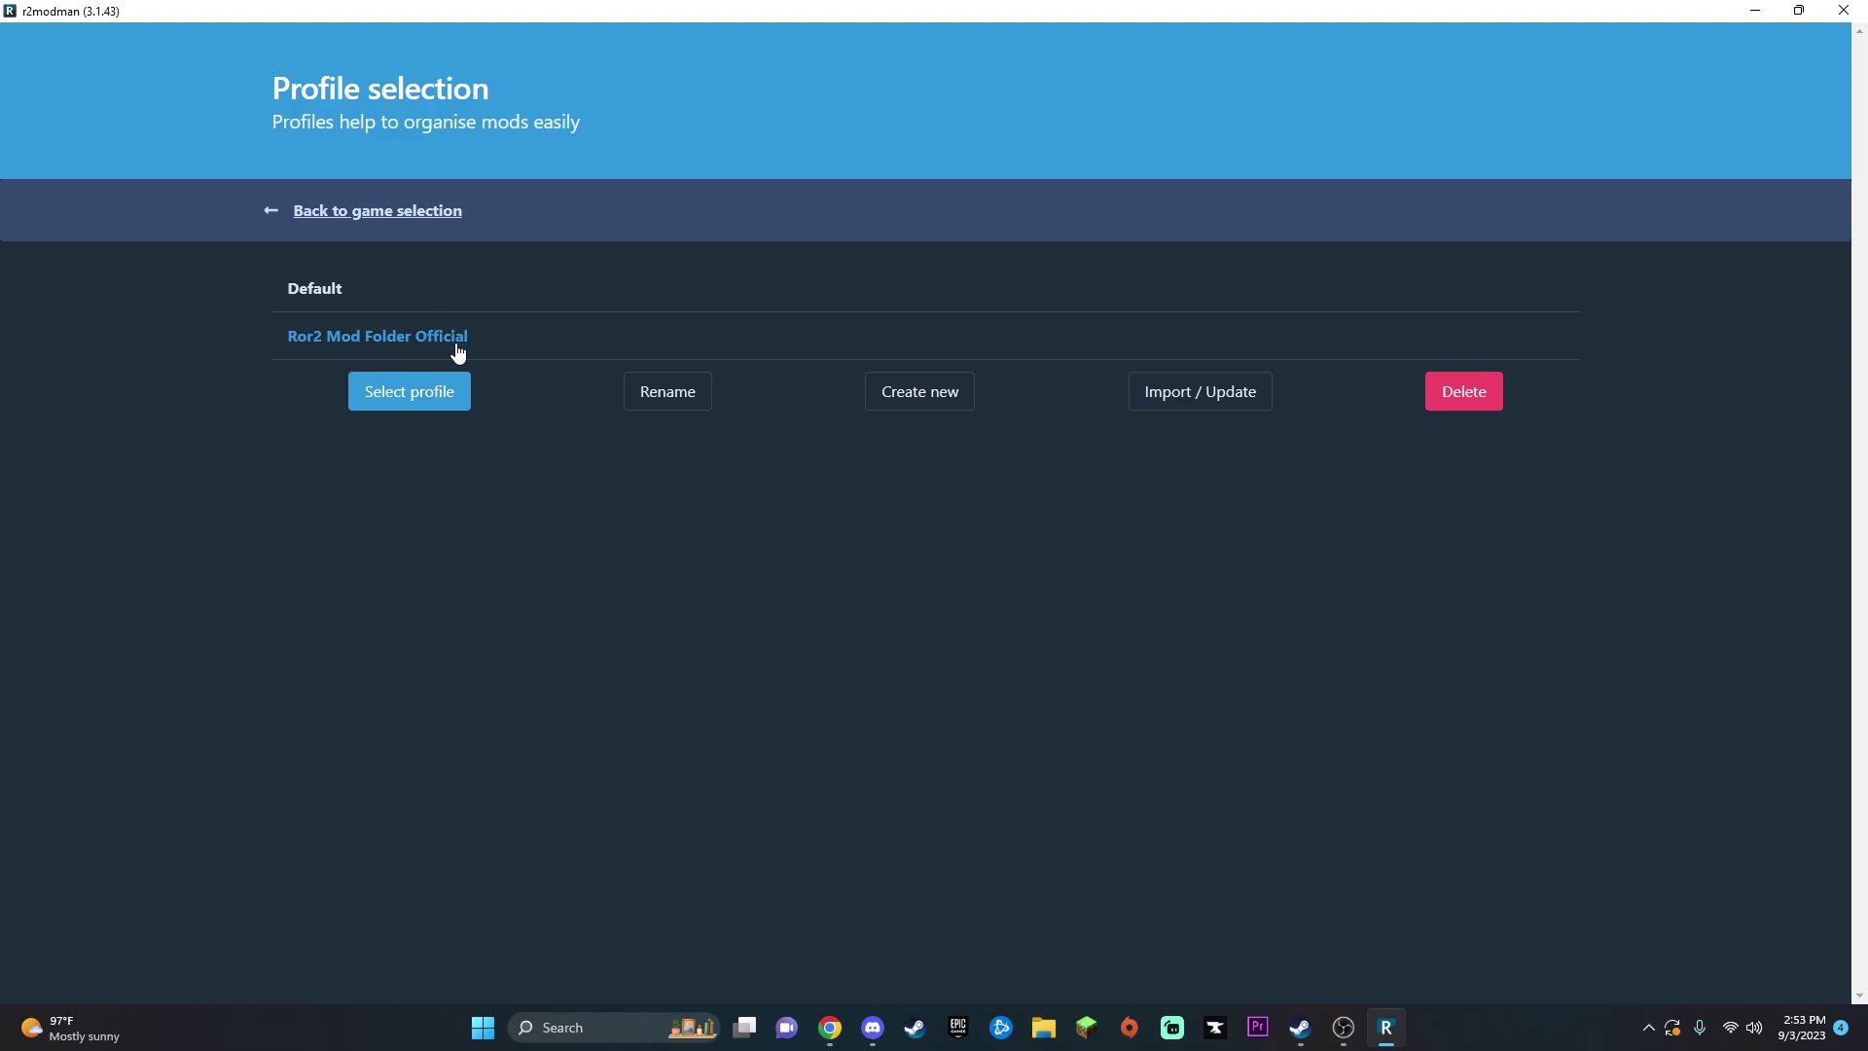
left_click(432, 399)
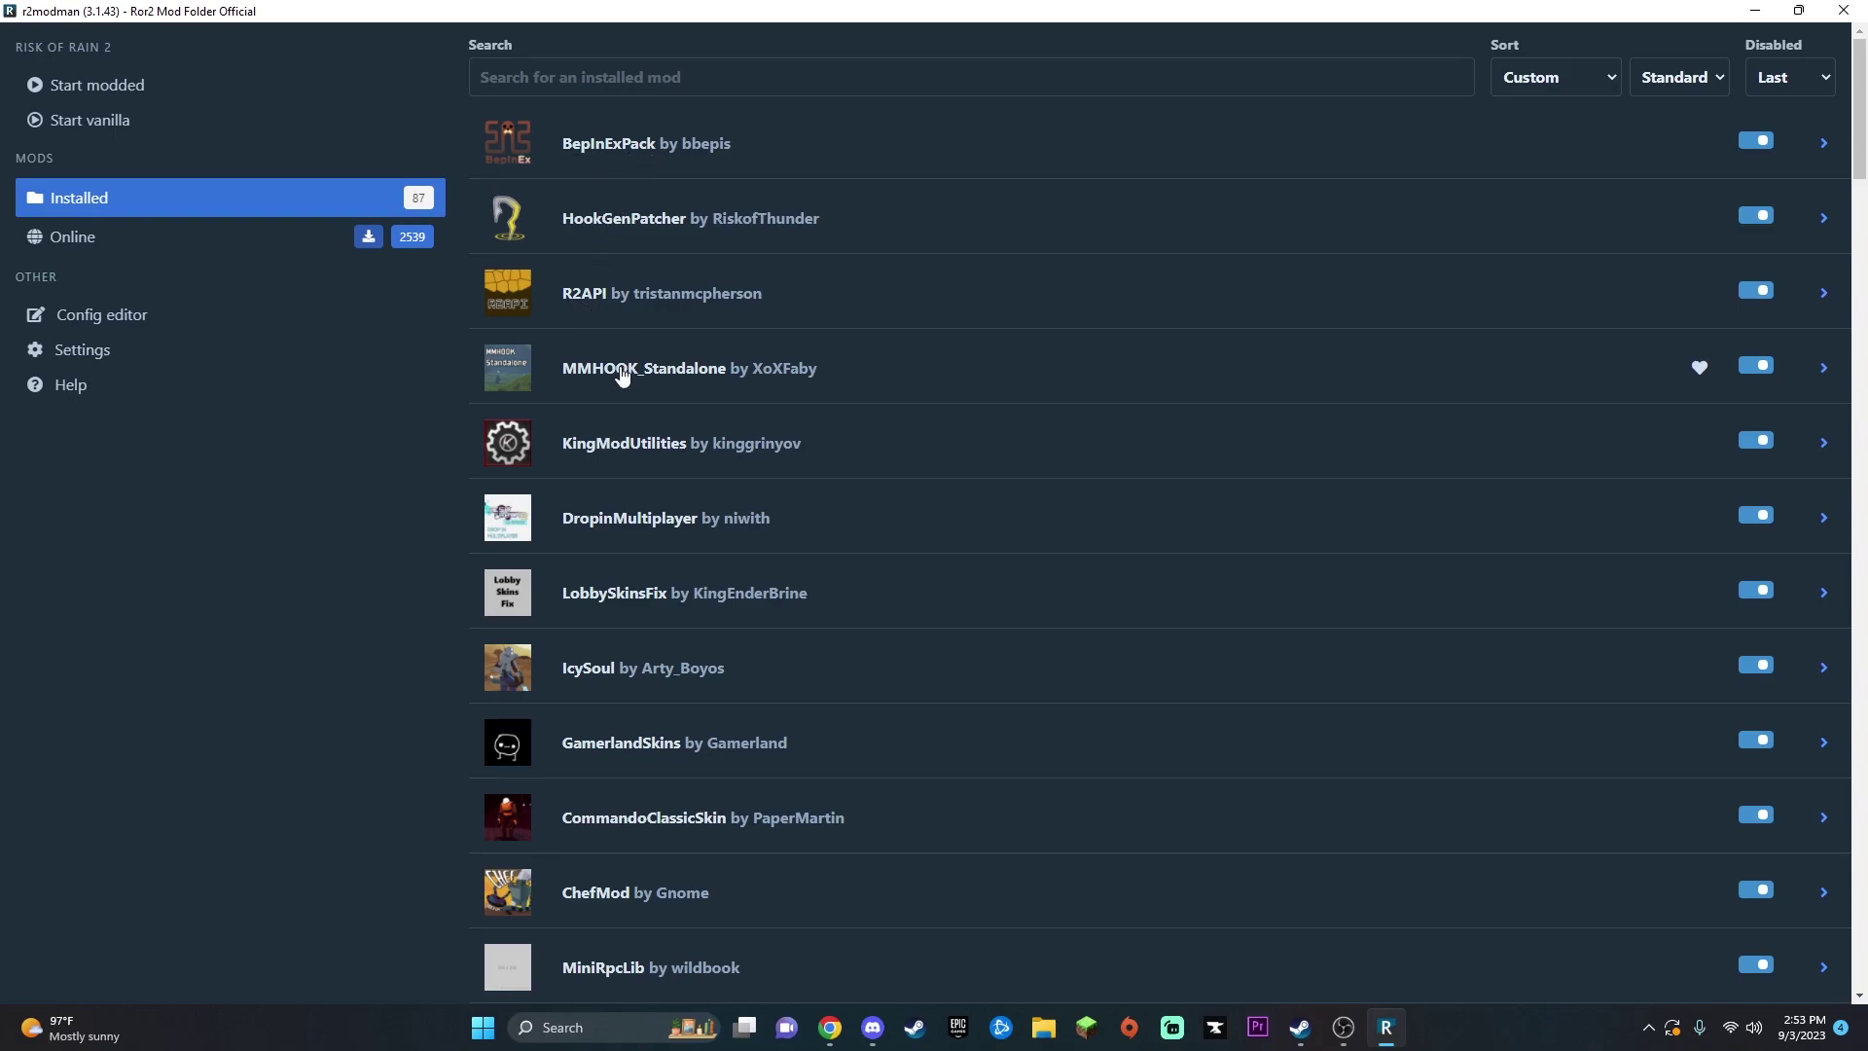
scroll(637, 404, "down", 1)
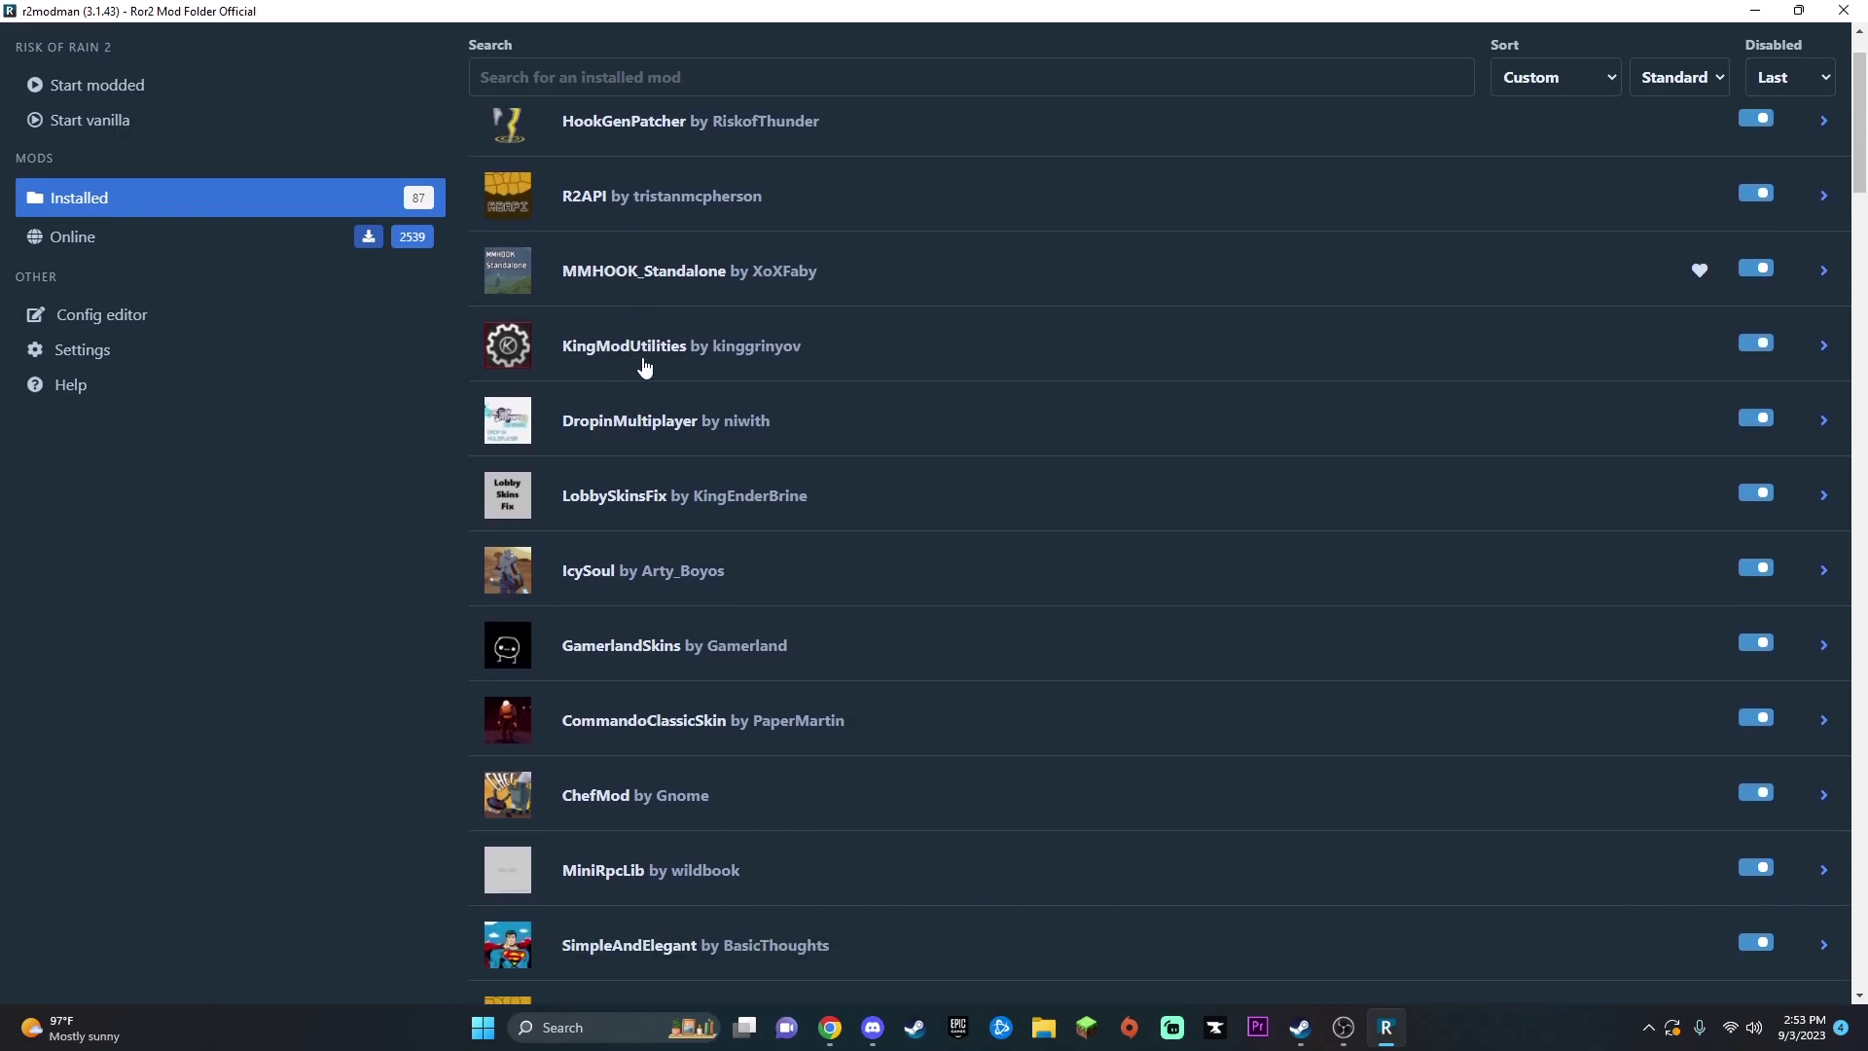
scroll(668, 369, "down", 8)
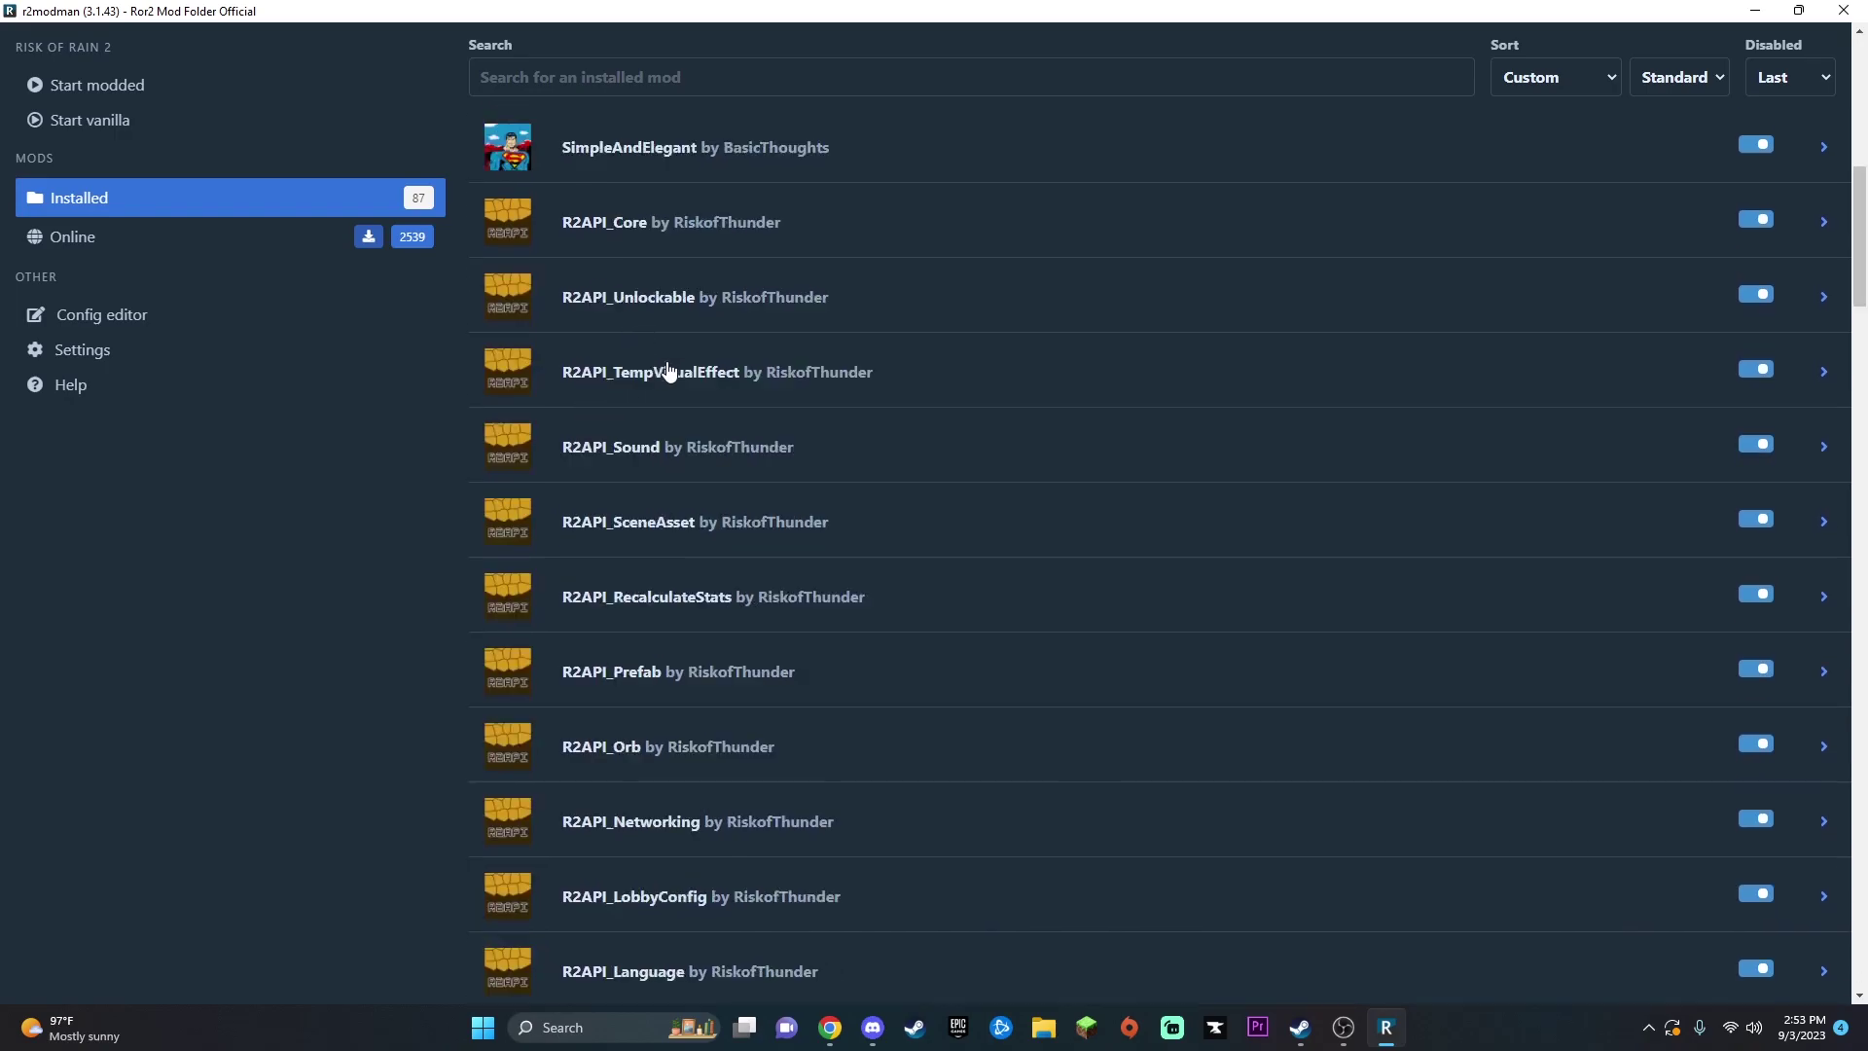
scroll(638, 408, "up", 2)
scroll(625, 463, "down", 9)
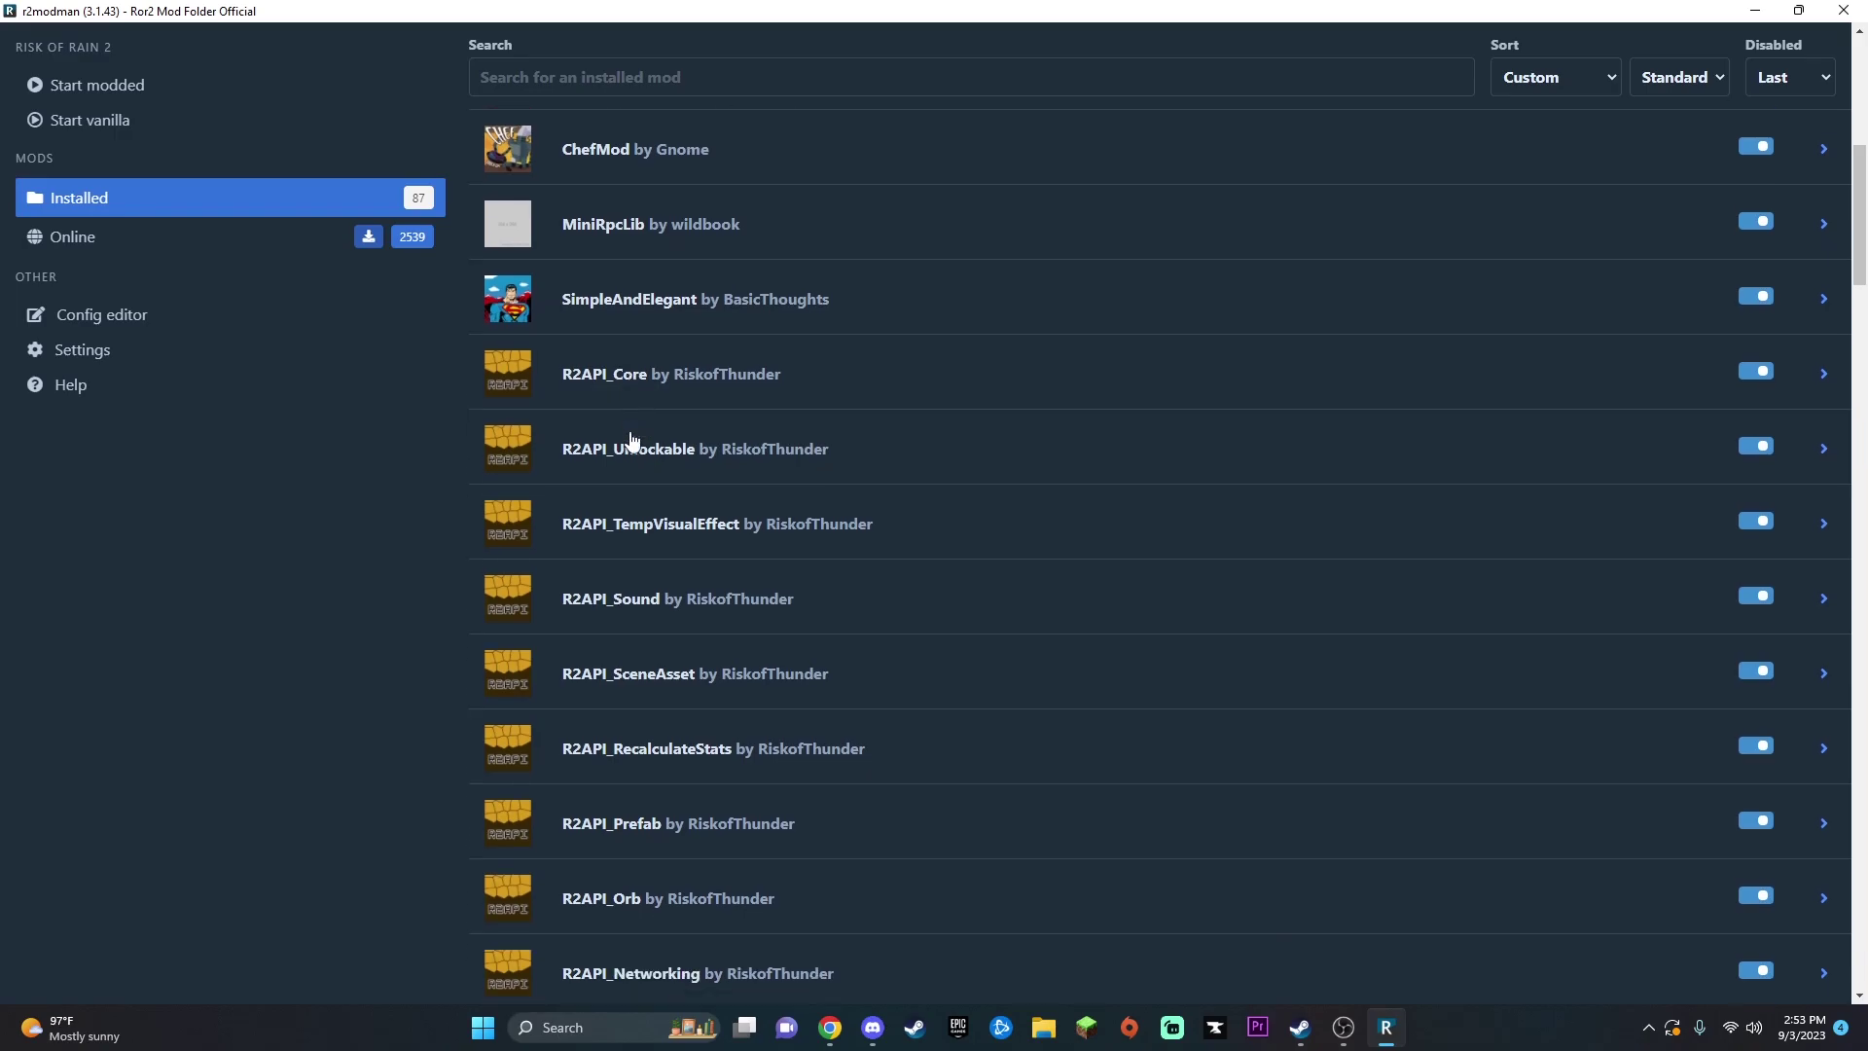
scroll(619, 389, "down", 12)
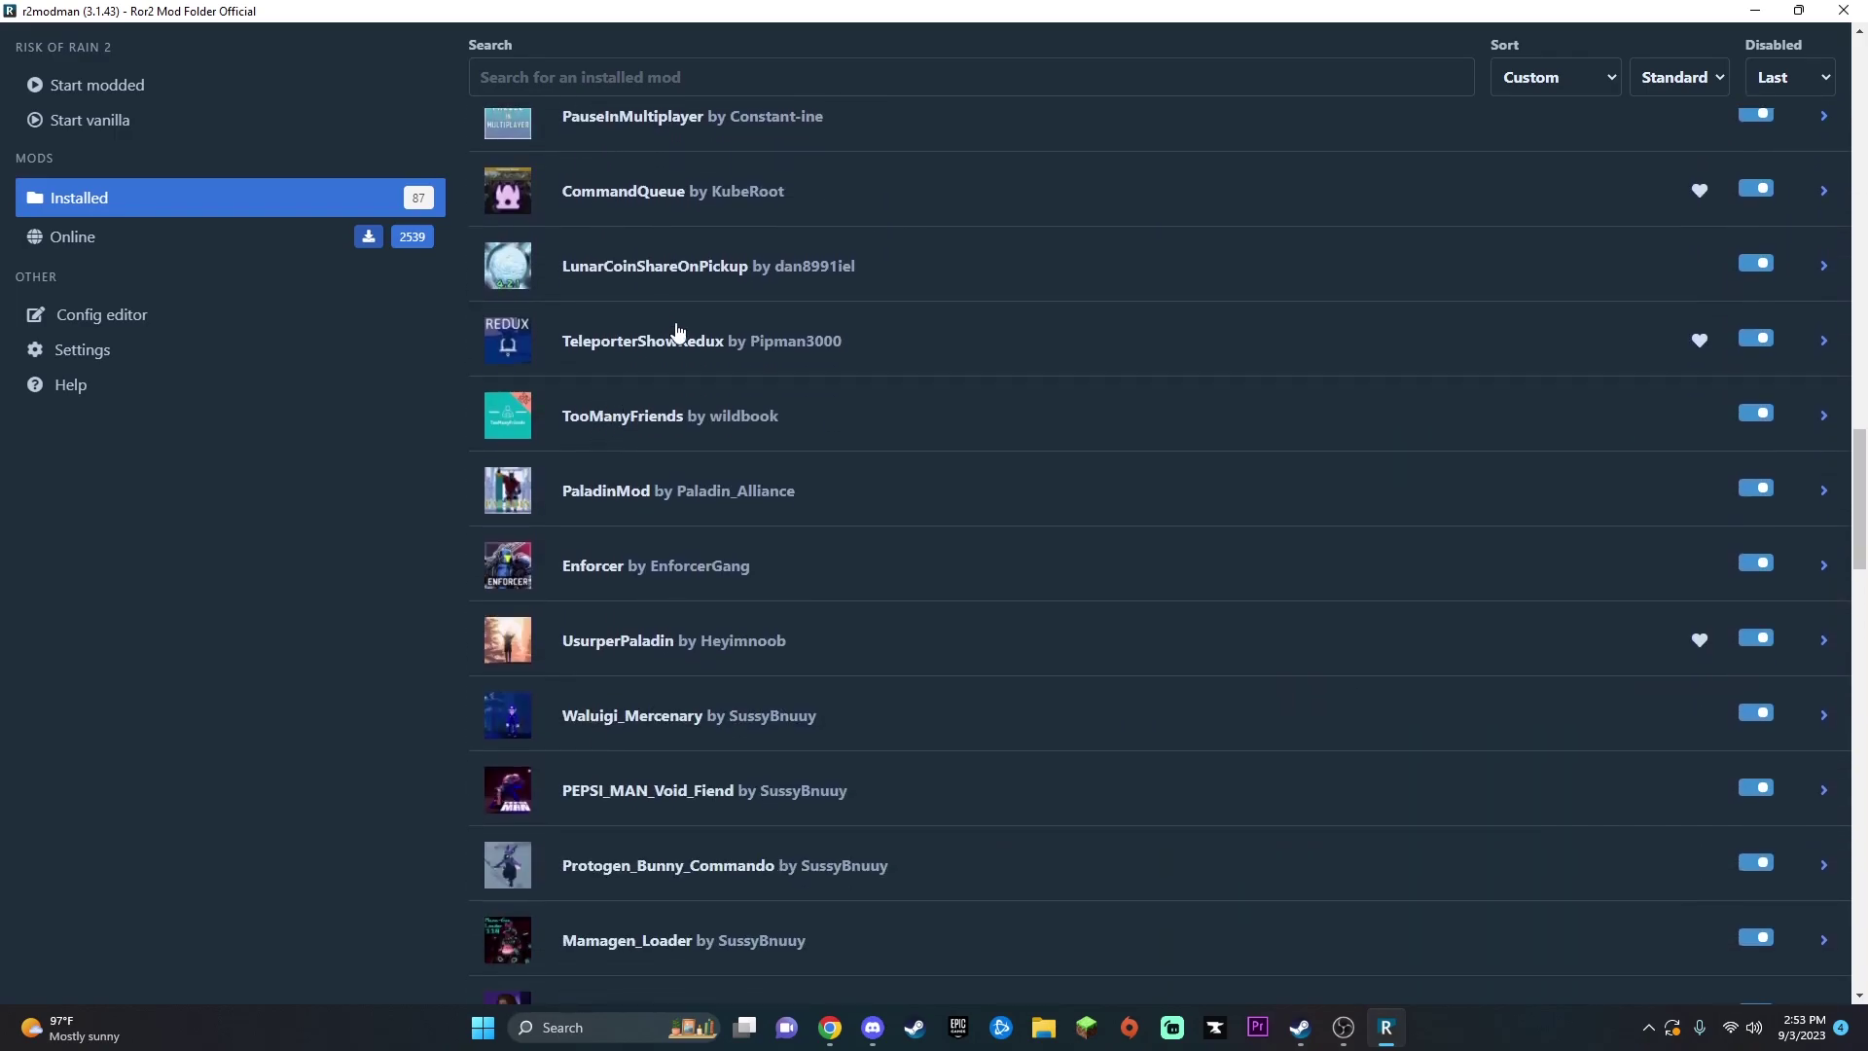
scroll(613, 409, "down", 16)
scroll(613, 412, "down", 11)
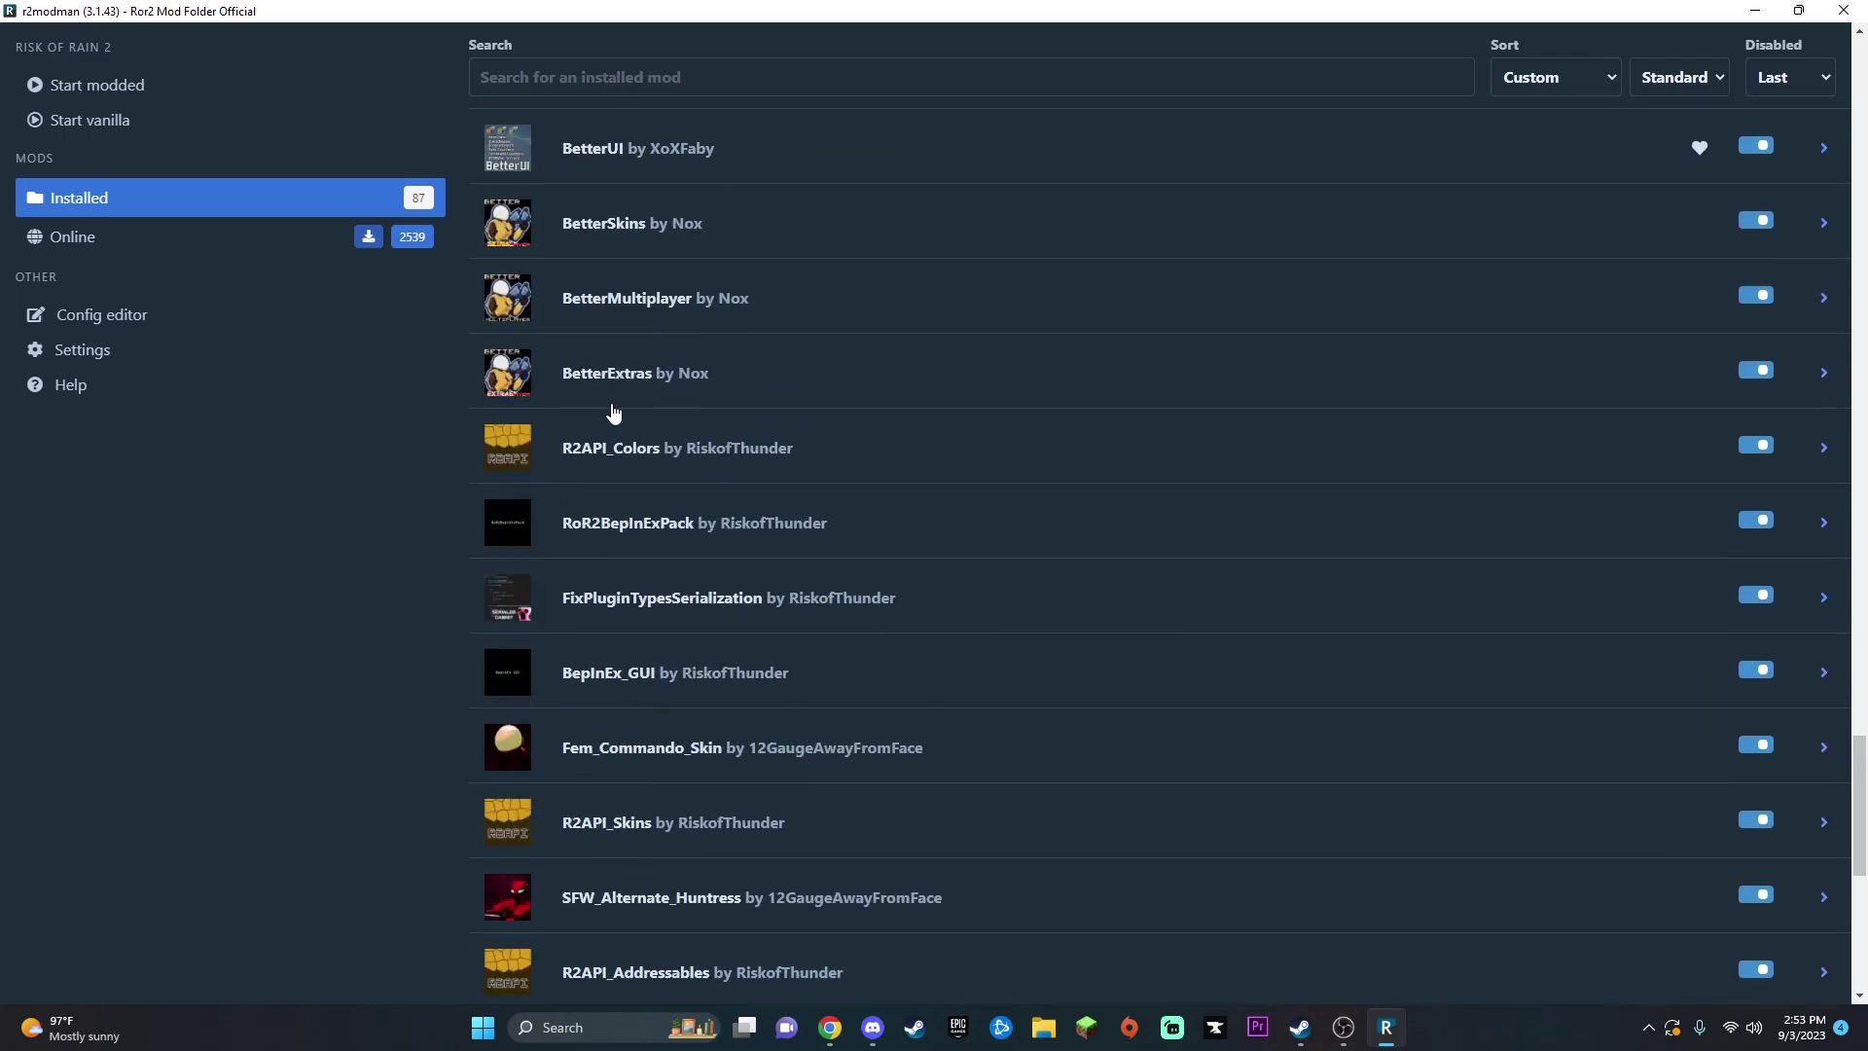
scroll(586, 459, "down", 3)
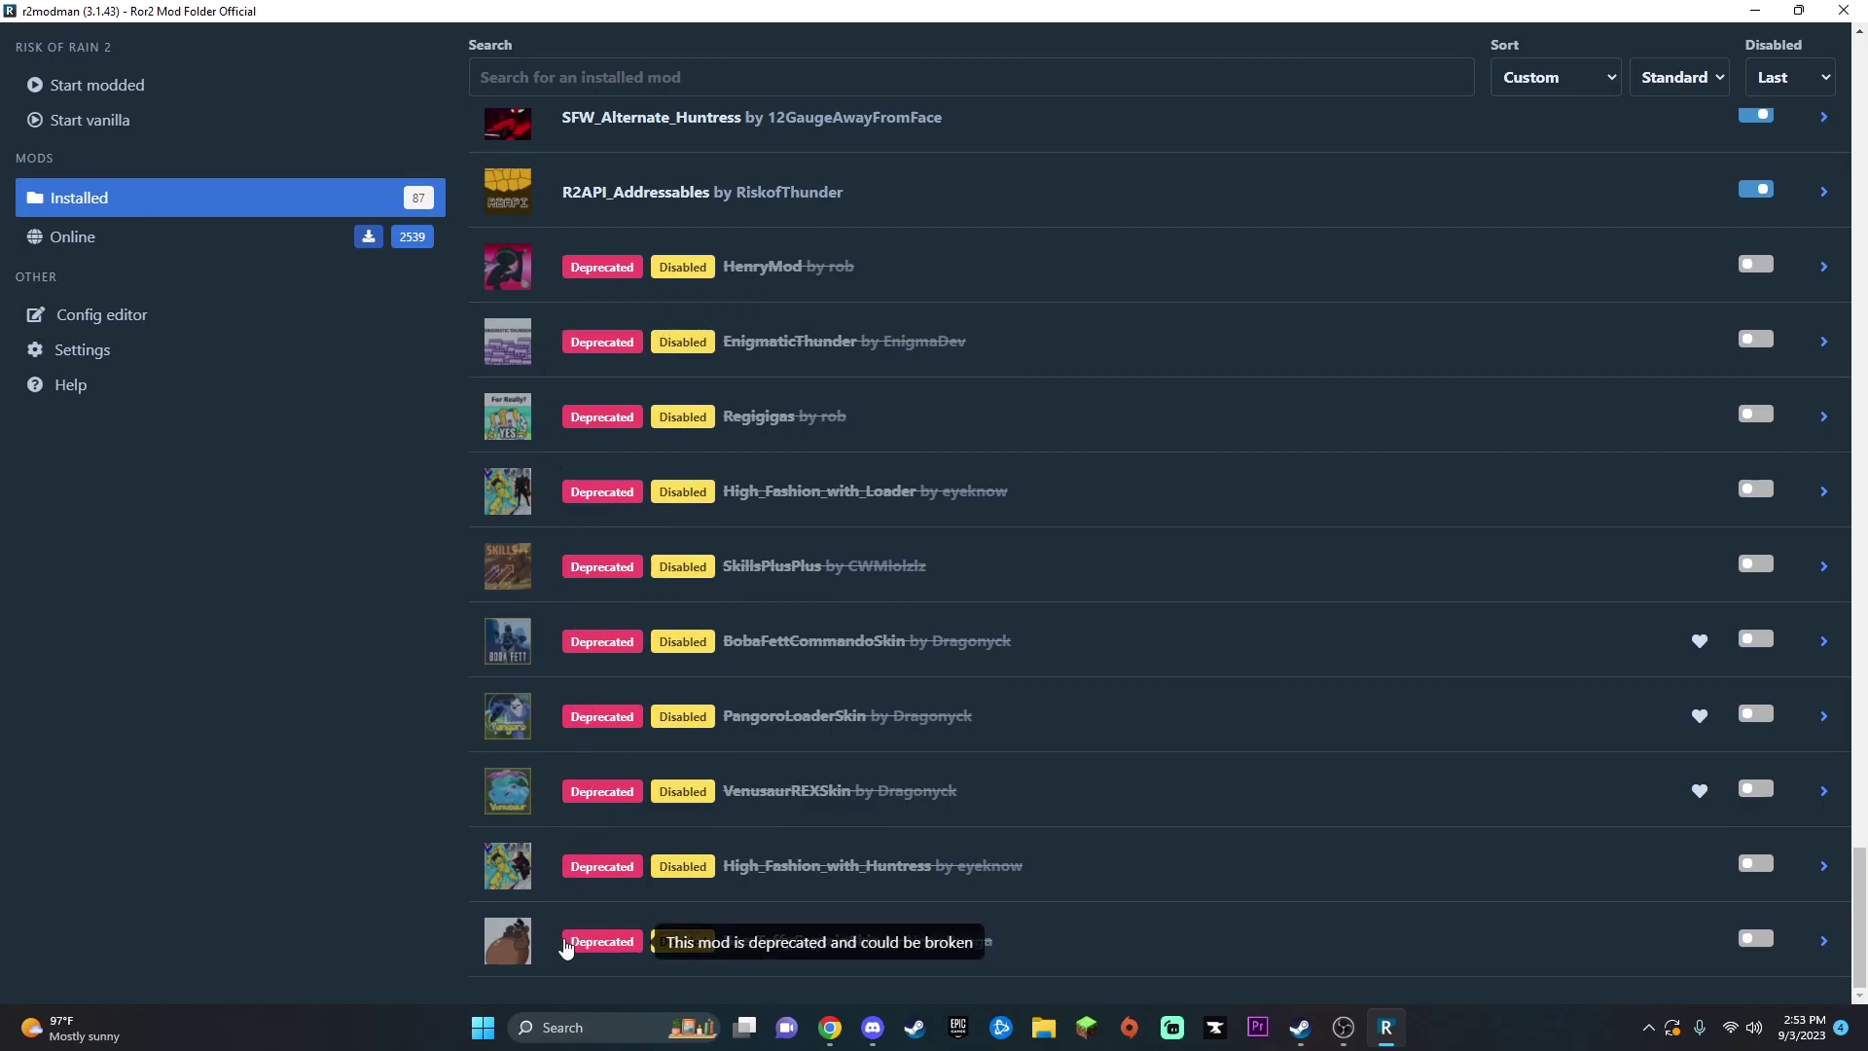
scroll(591, 899, "up", 4)
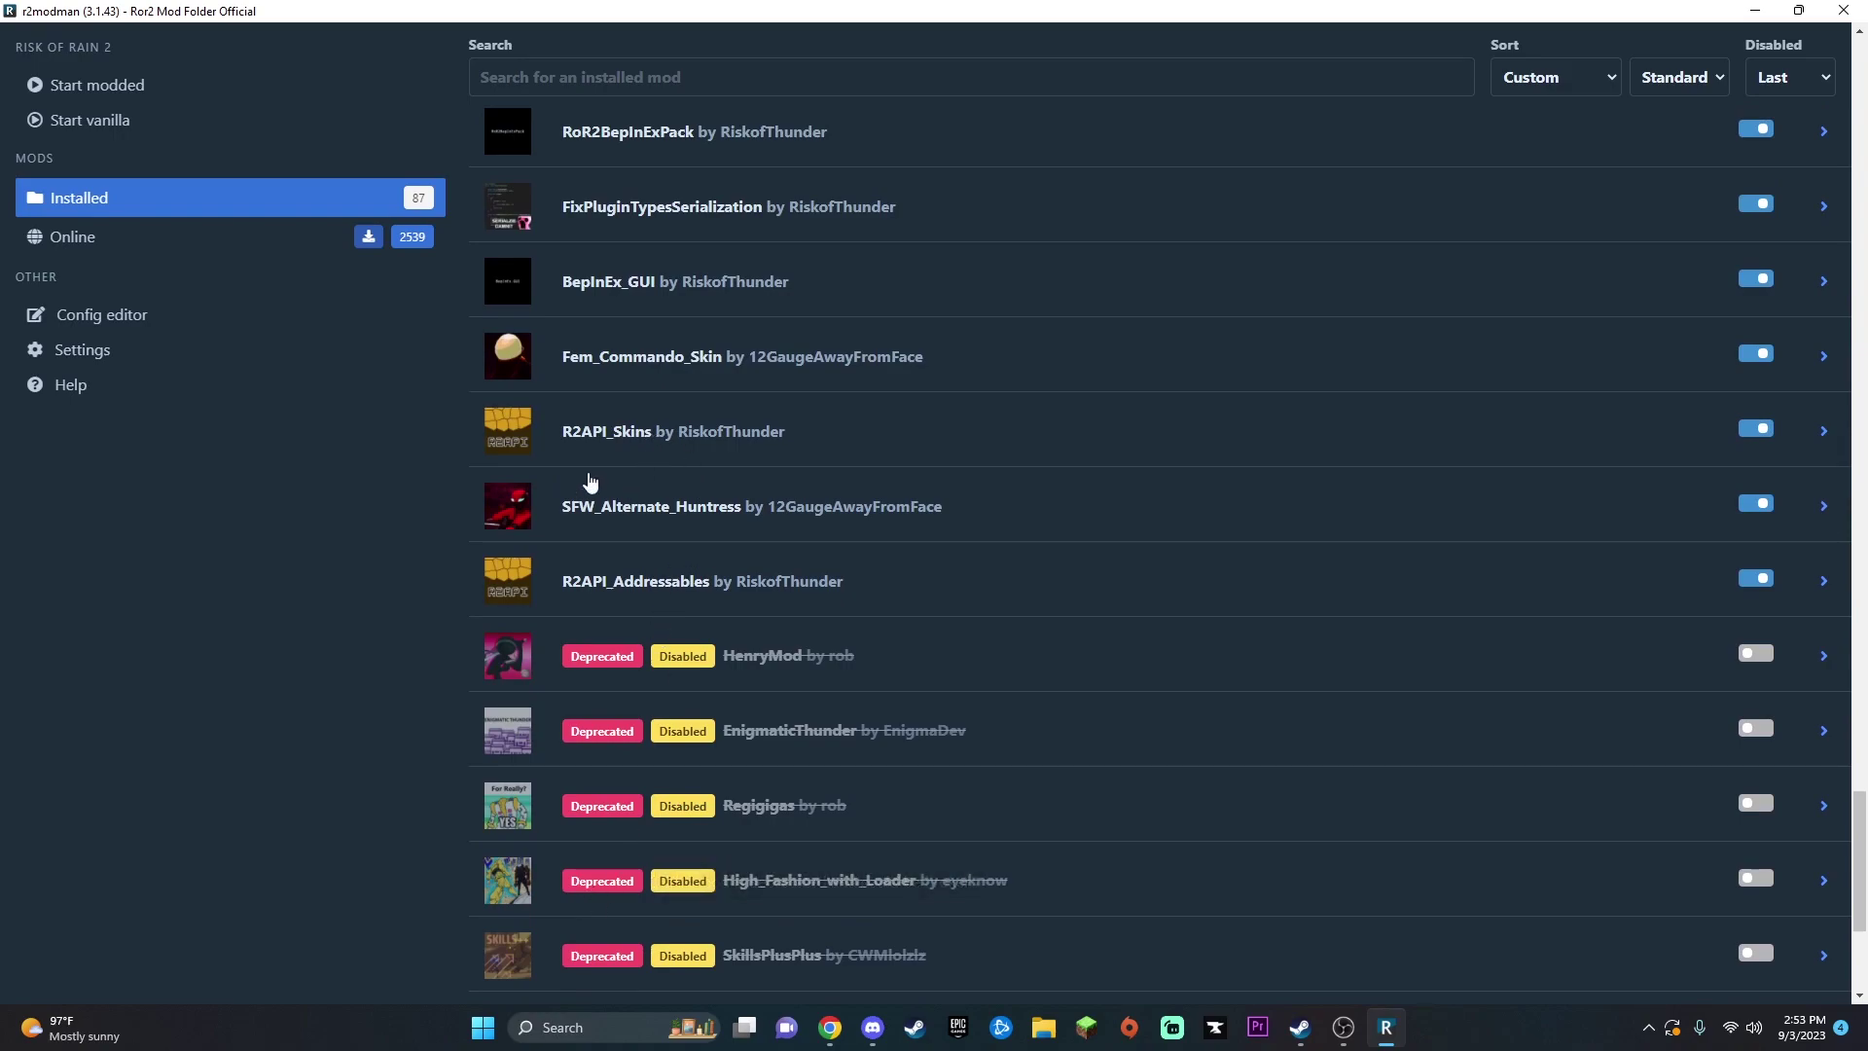
scroll(600, 498, "up", 4)
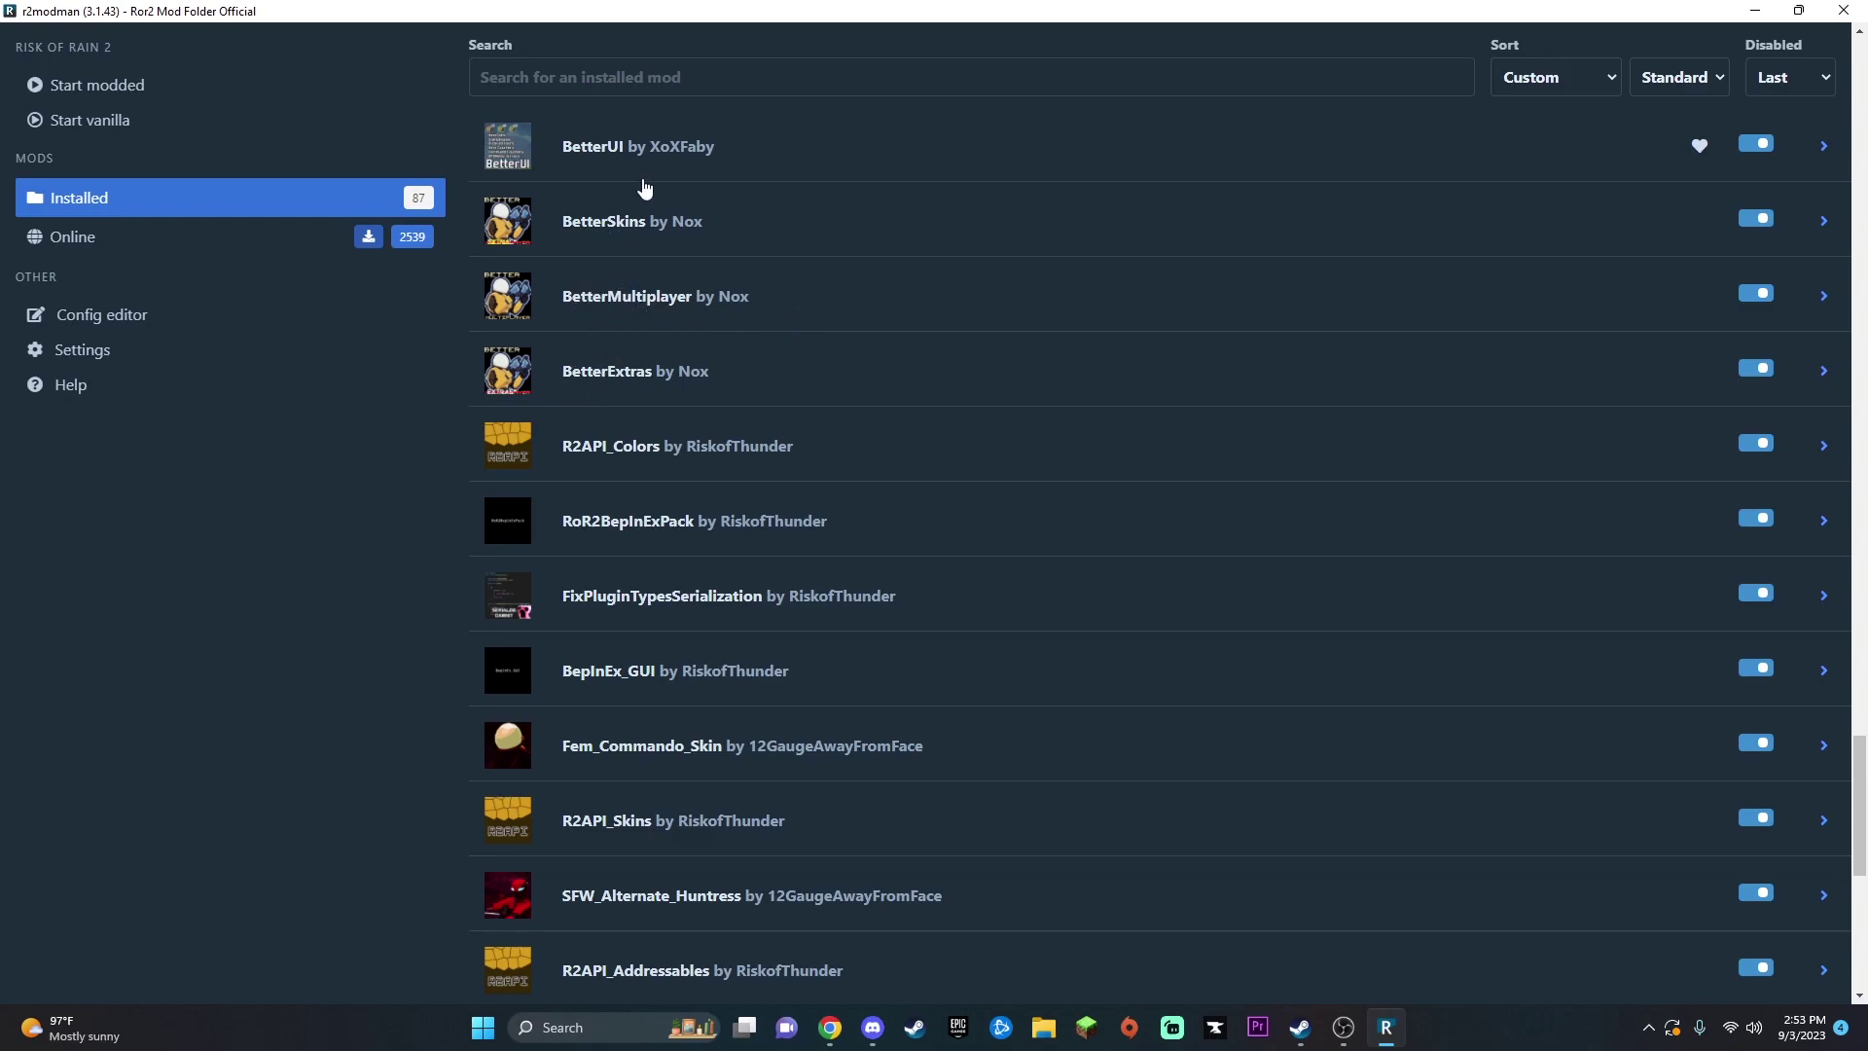
scroll(616, 378, "up", 2)
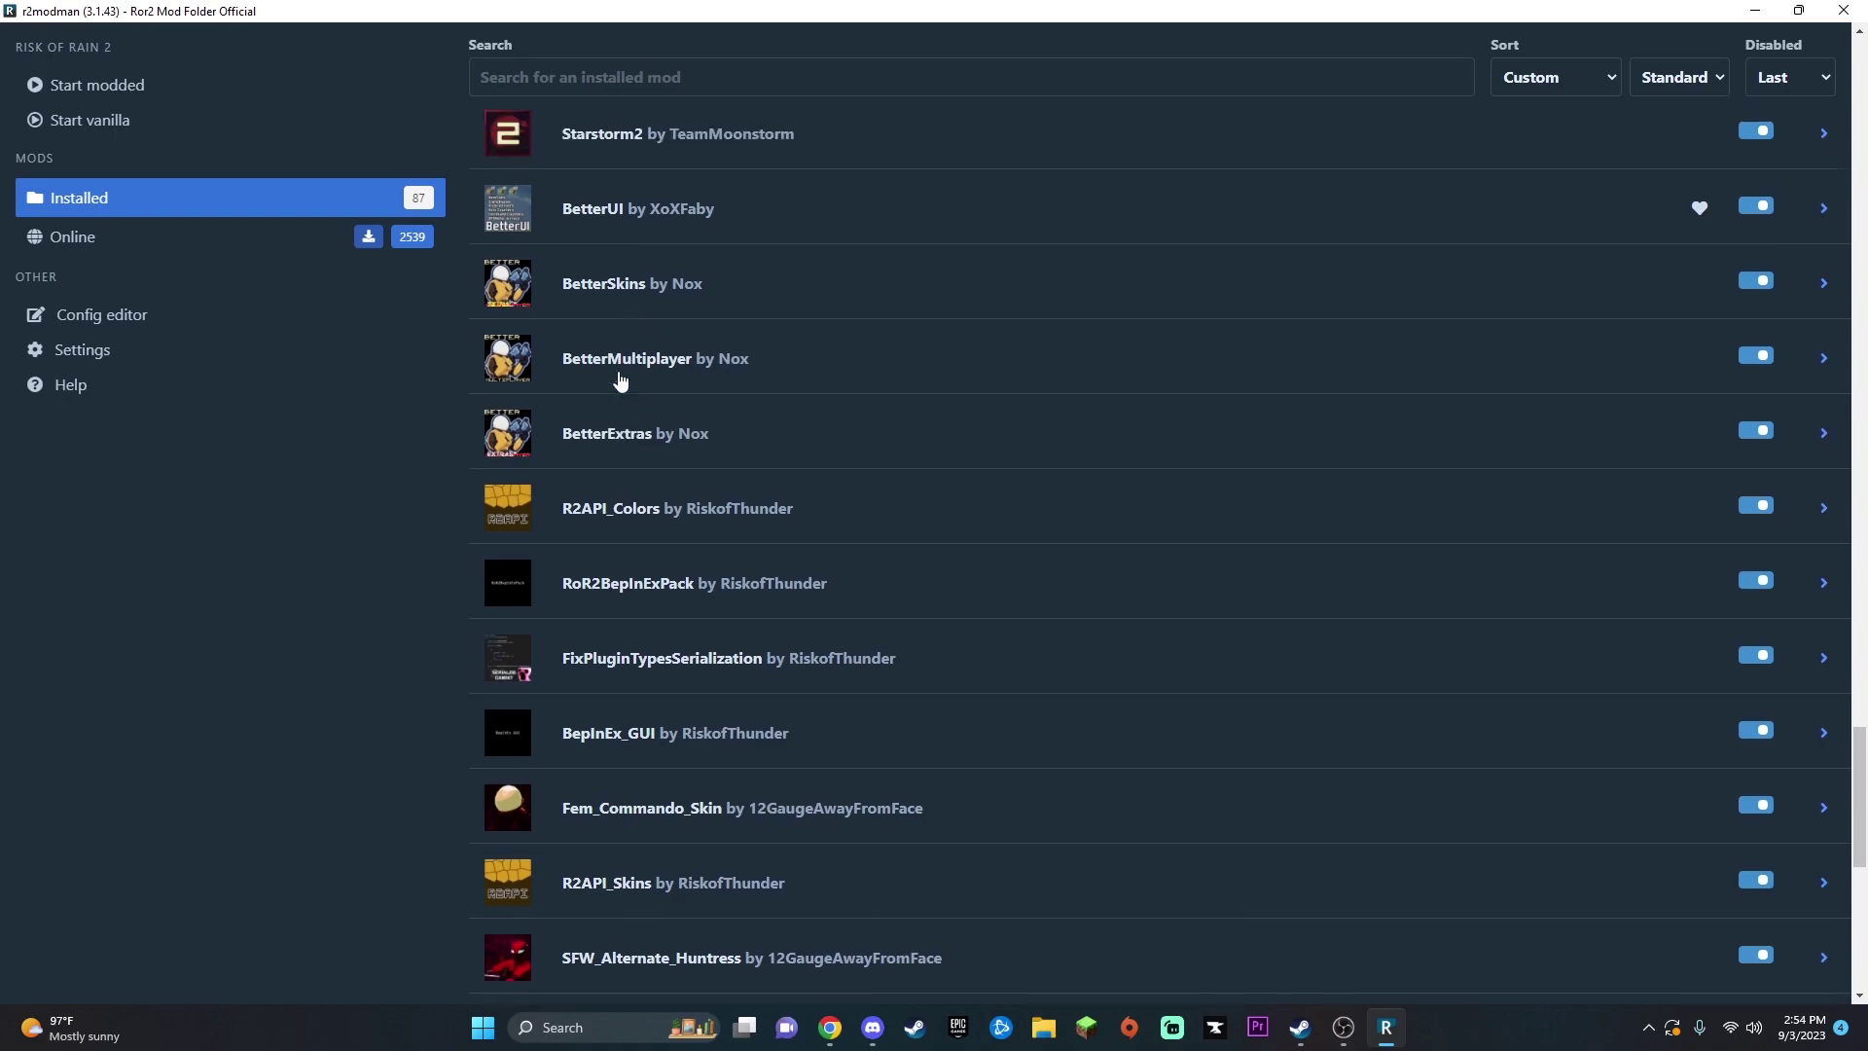
scroll(599, 362, "up", 6)
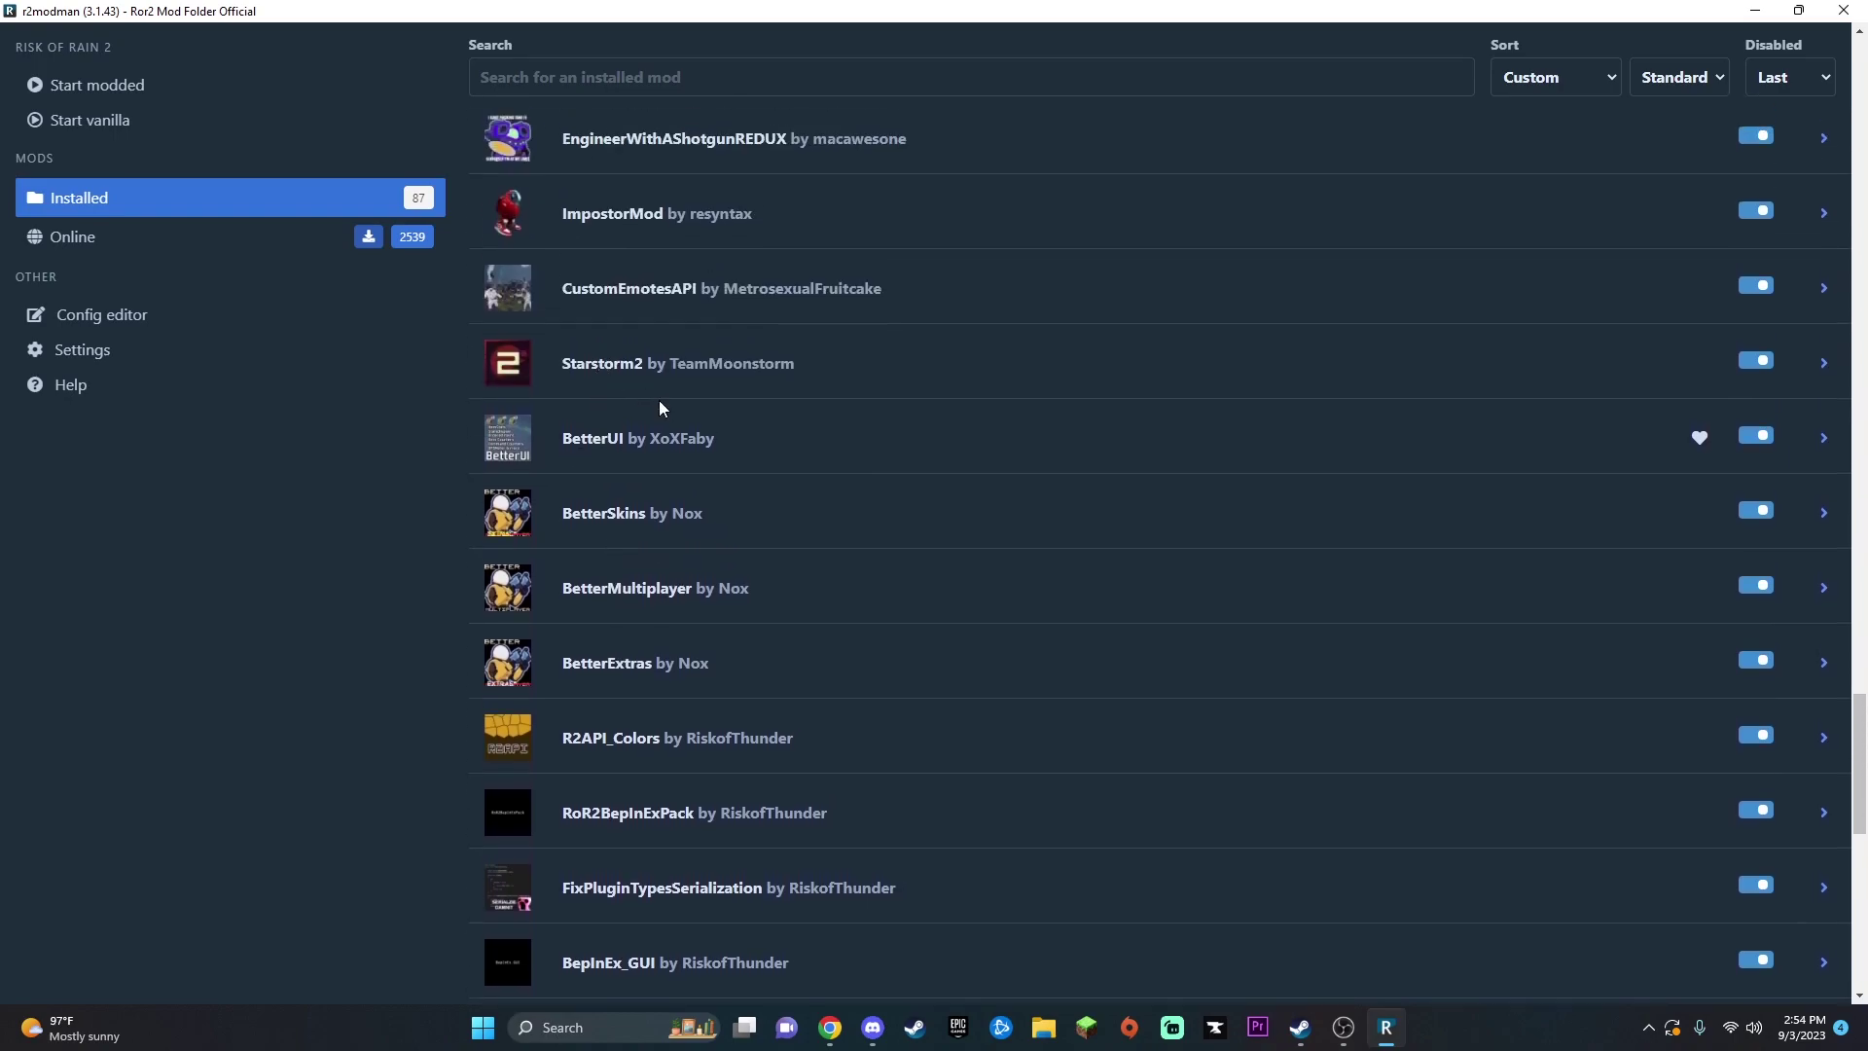
scroll(622, 467, "up", 4)
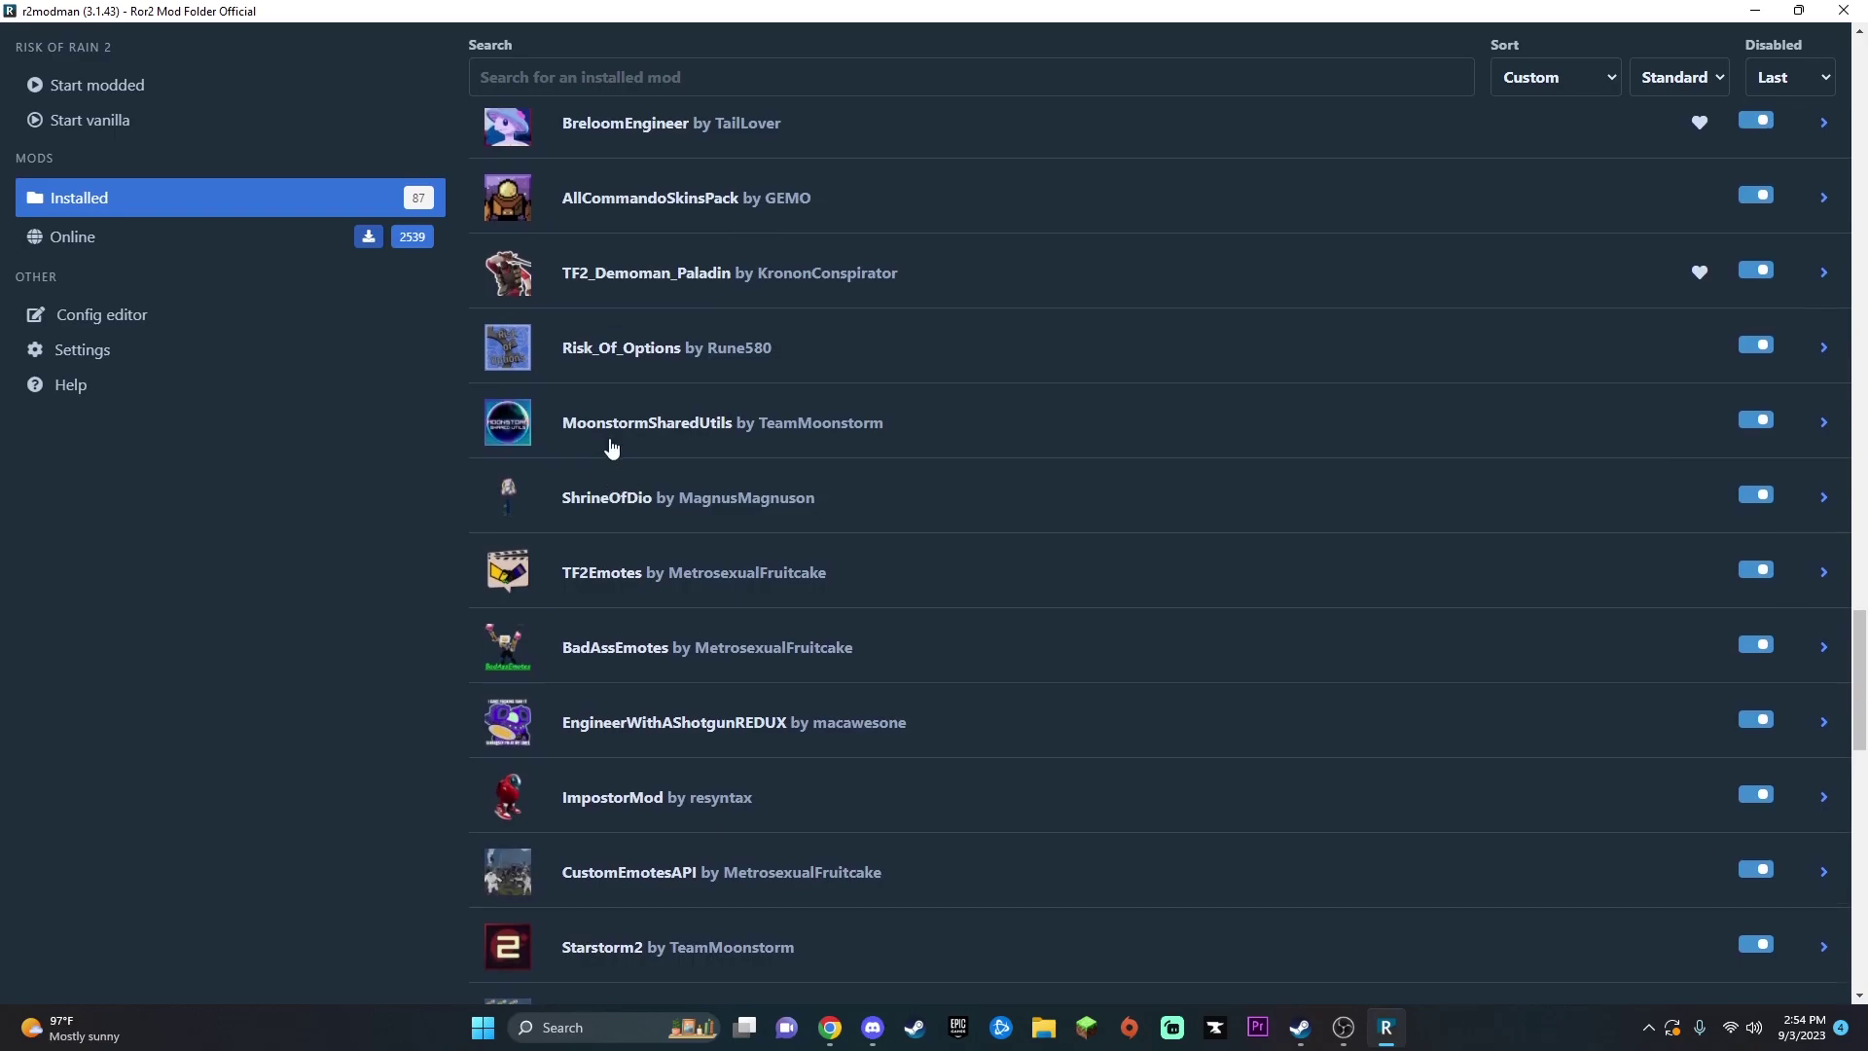
scroll(614, 451, "up", 9)
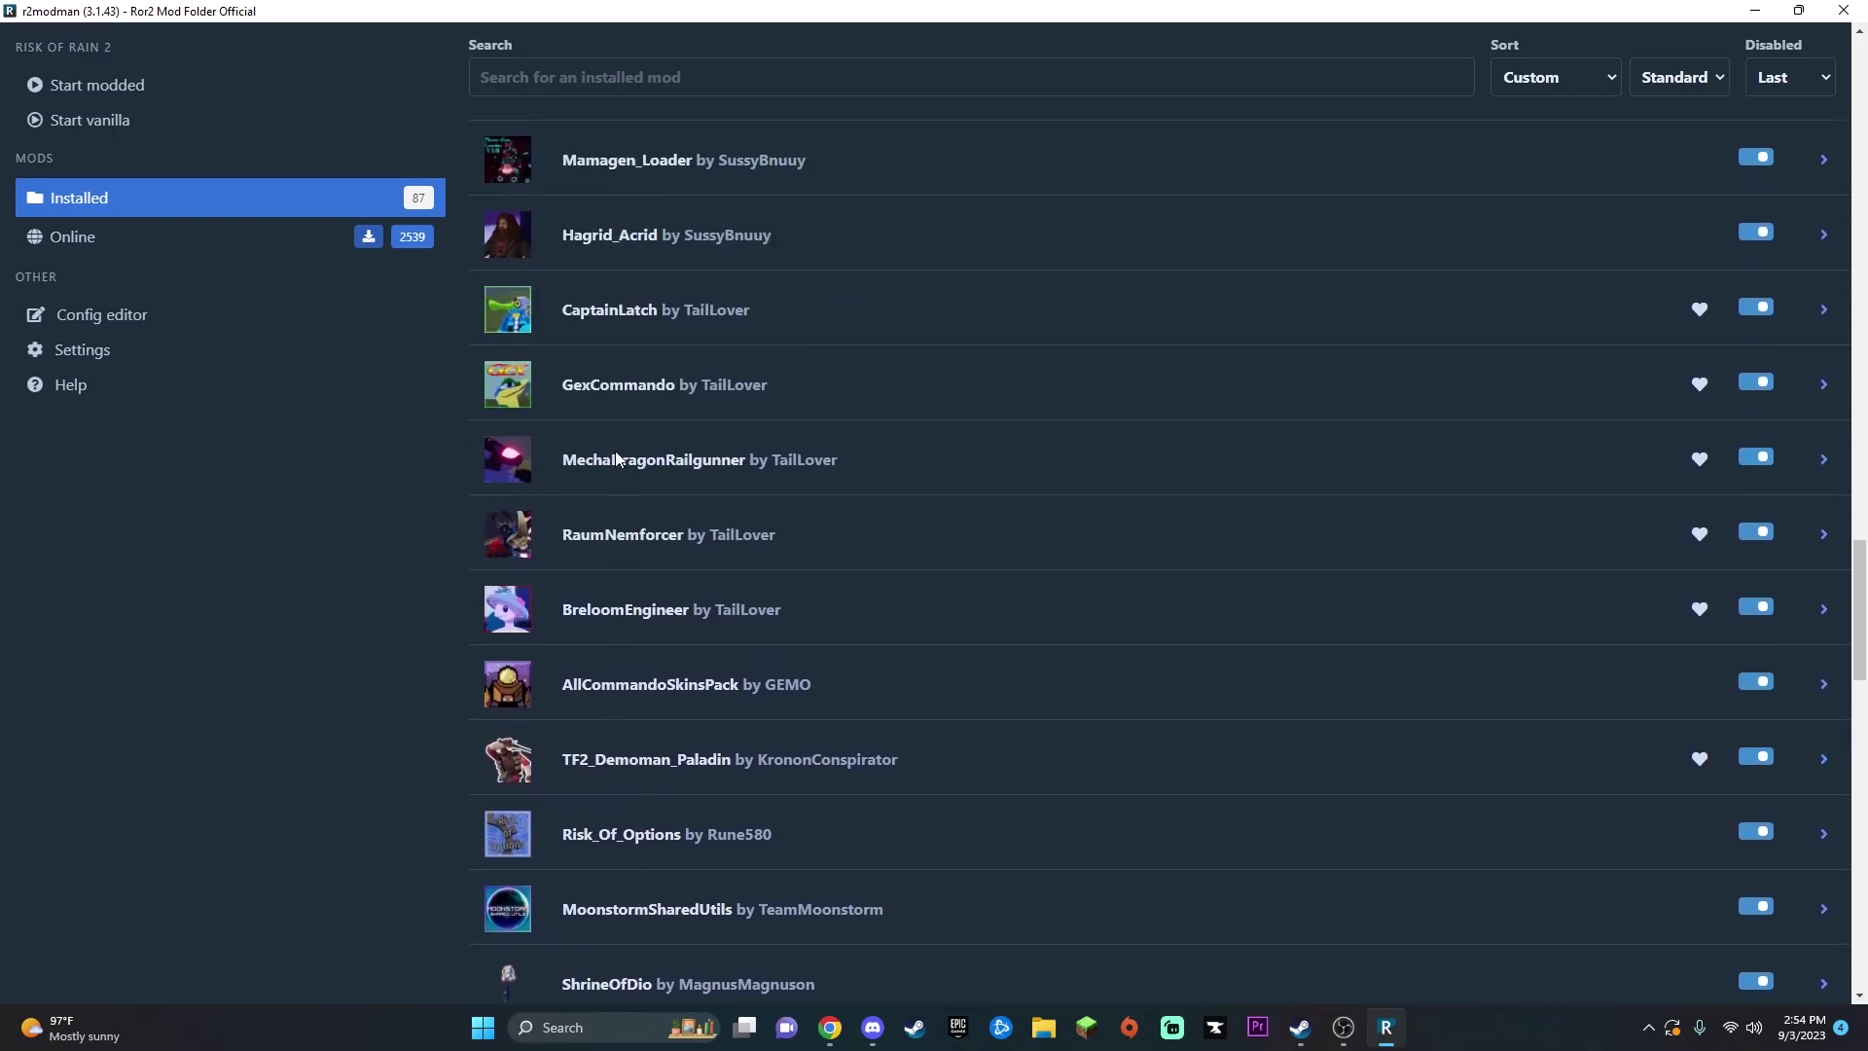
scroll(616, 457, "up", 4)
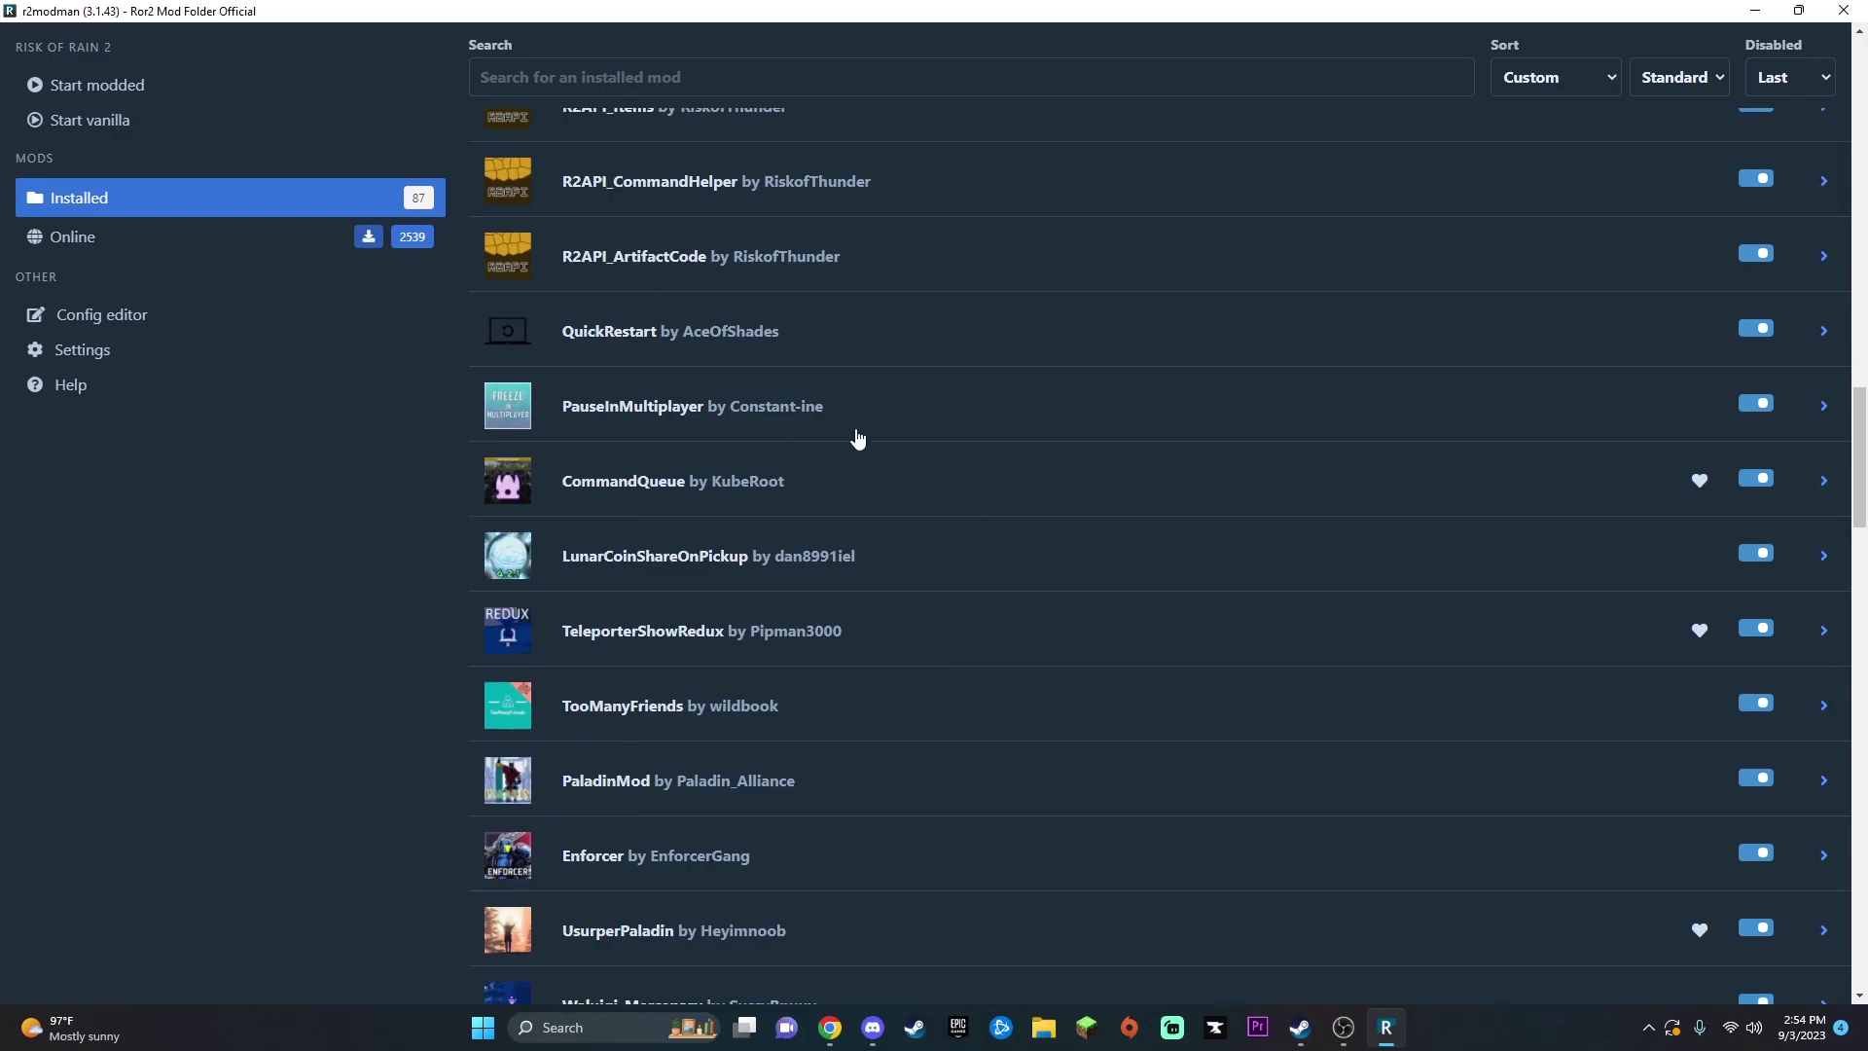
scroll(564, 492, "up", 12)
scroll(565, 495, "up", 15)
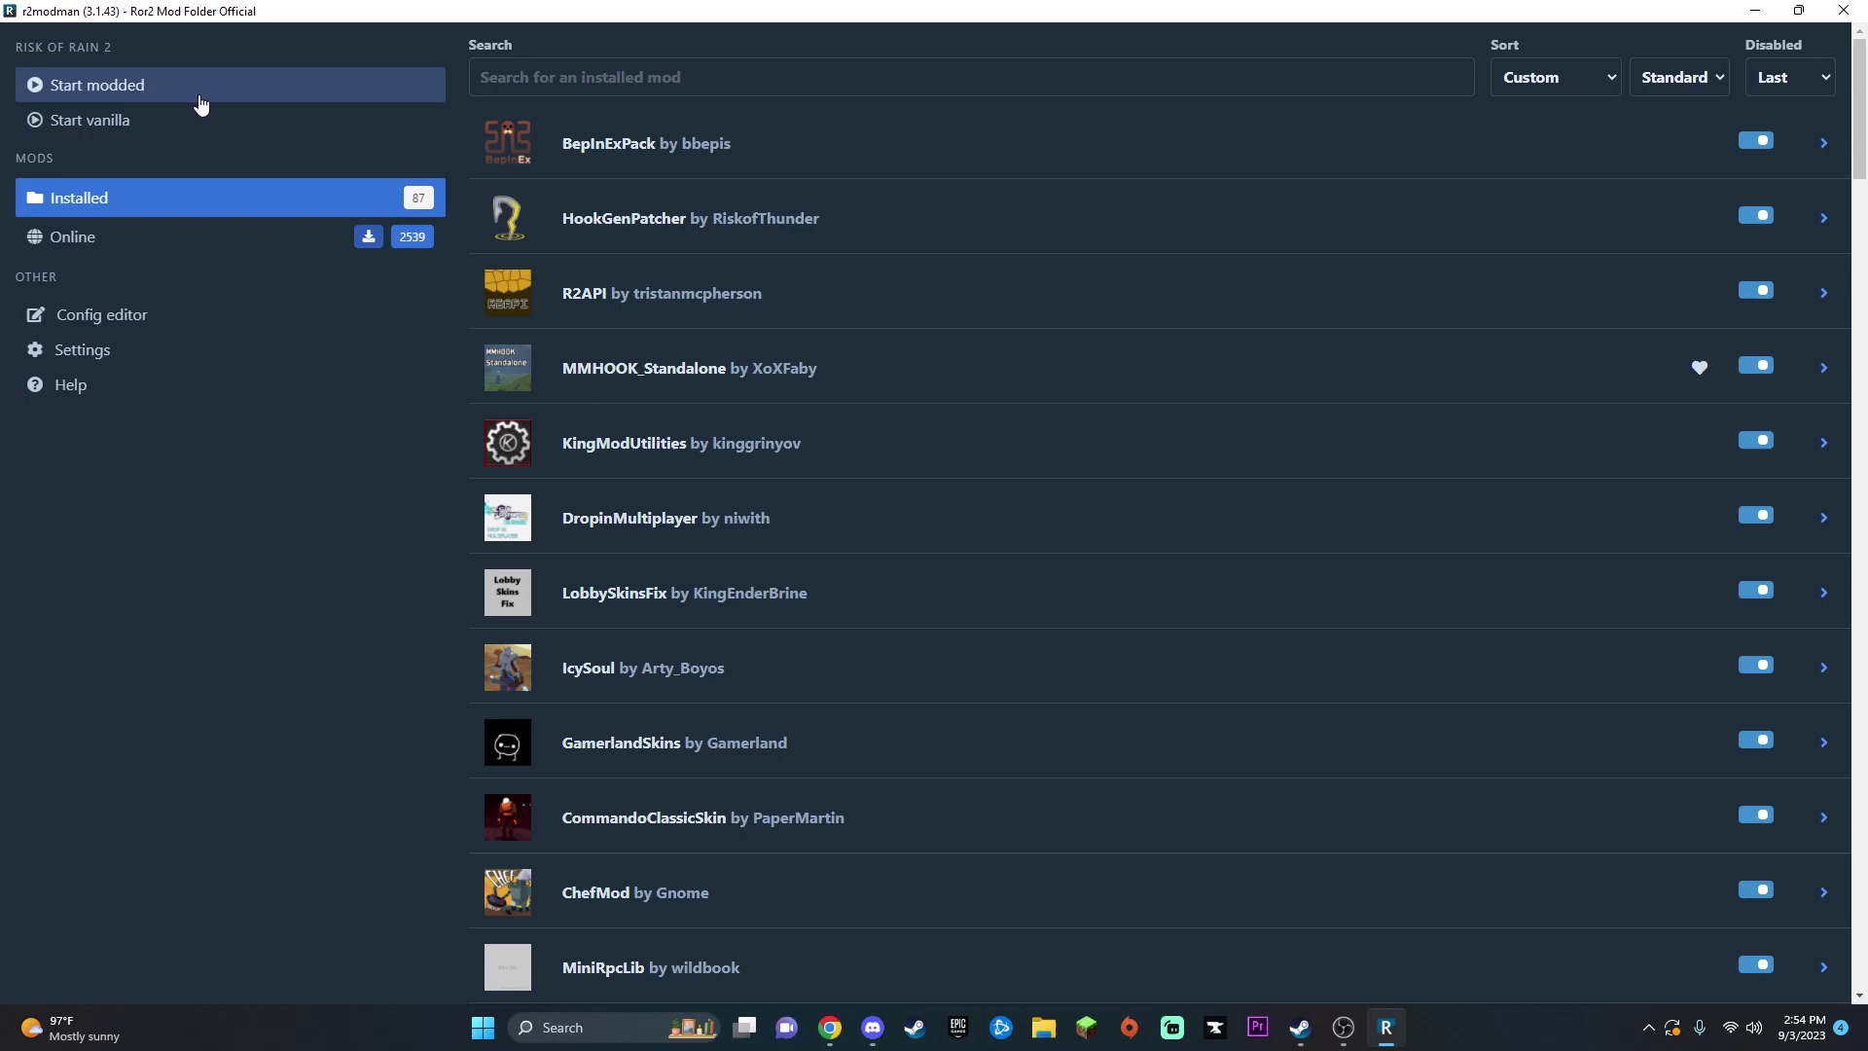
Start Risk of Rain 2 modded via Steam from the r2modman sidebar
left_click(154, 89)
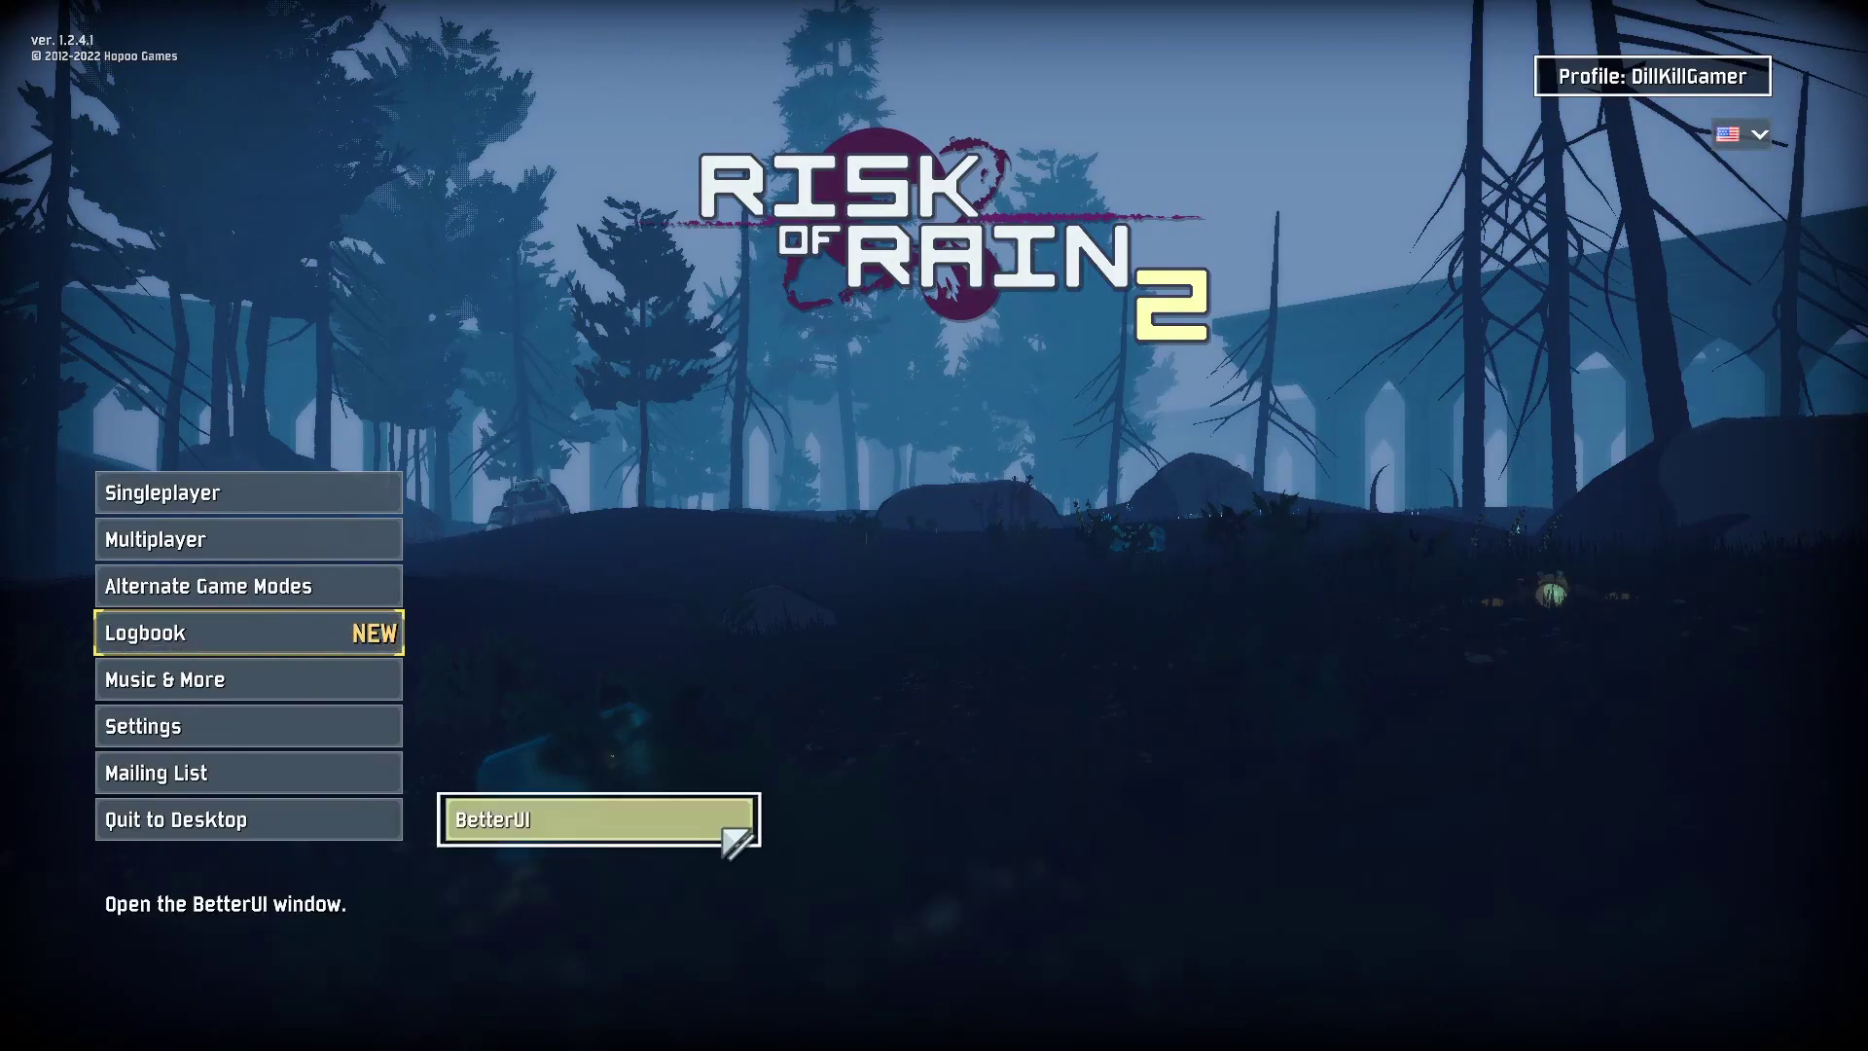
Enter Singleplayer and preview the modded Impostor, Executioner and Enforcer survivors
left_click(243, 492)
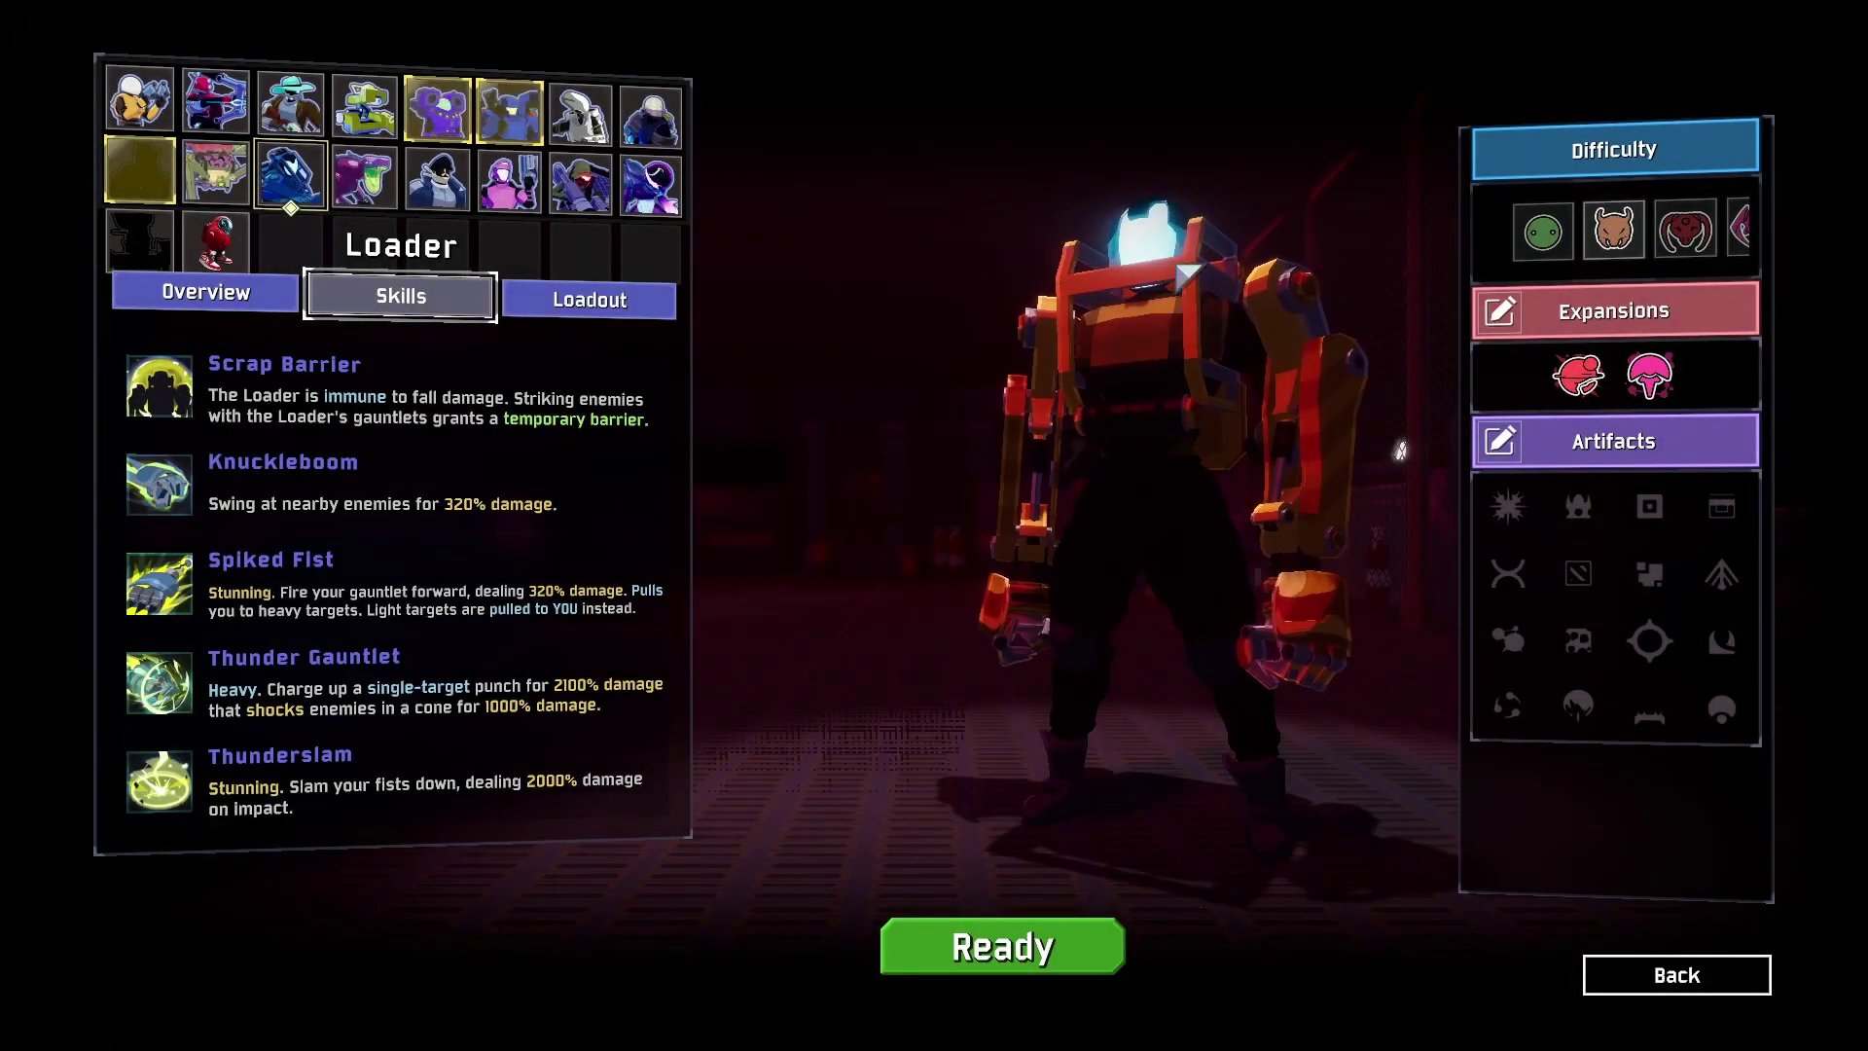
left_click(215, 241)
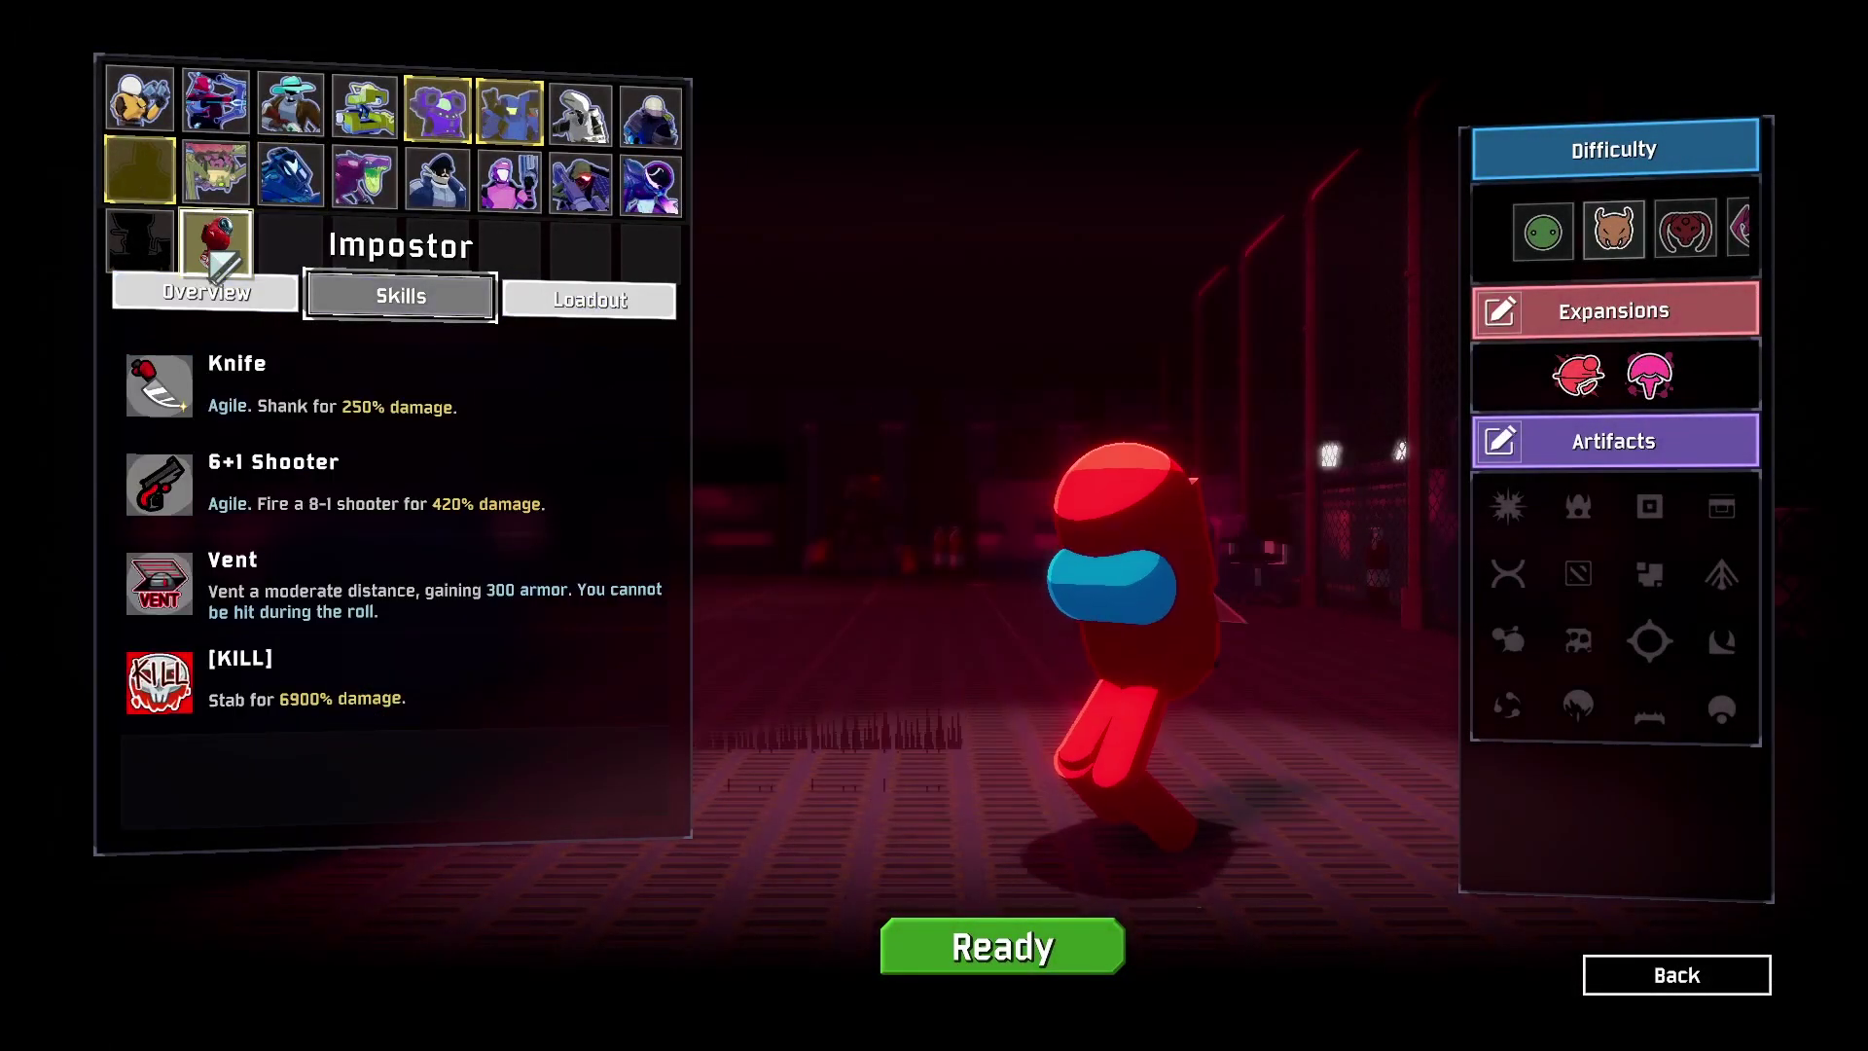
left_click(581, 182)
left_click(509, 182)
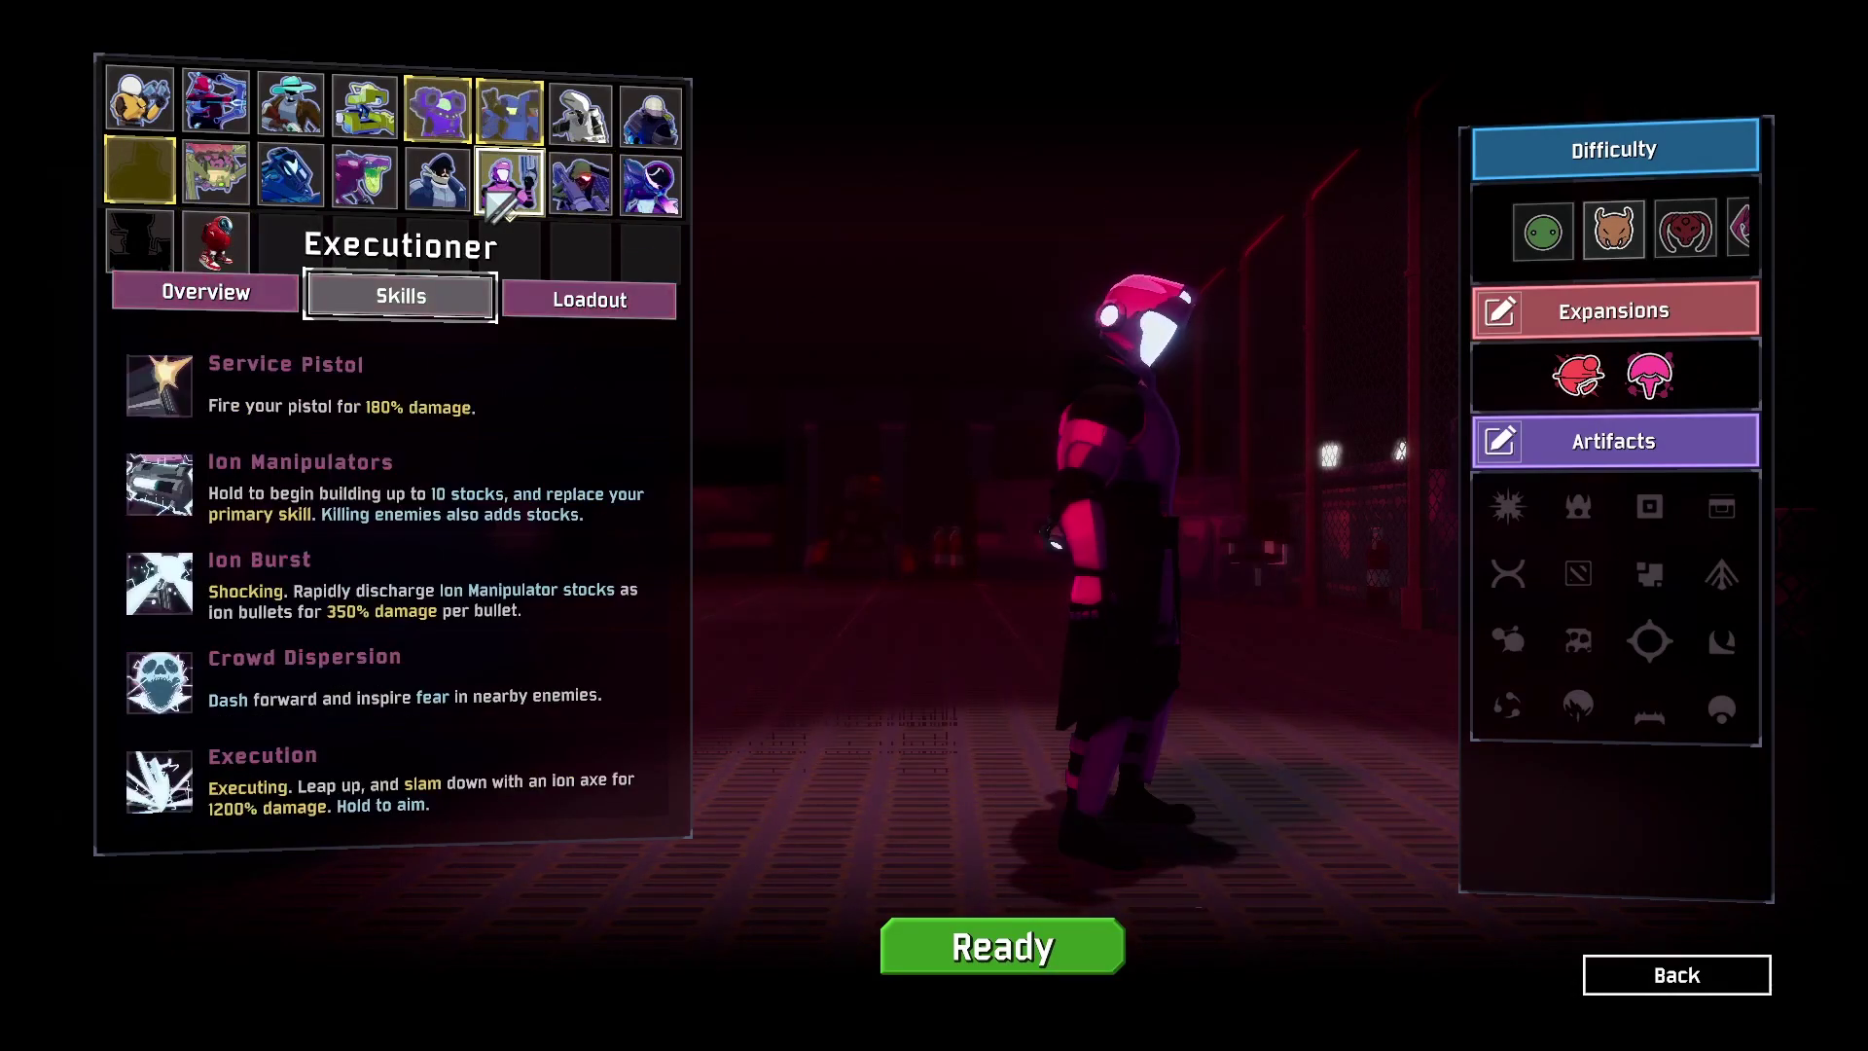
left_click(195, 202)
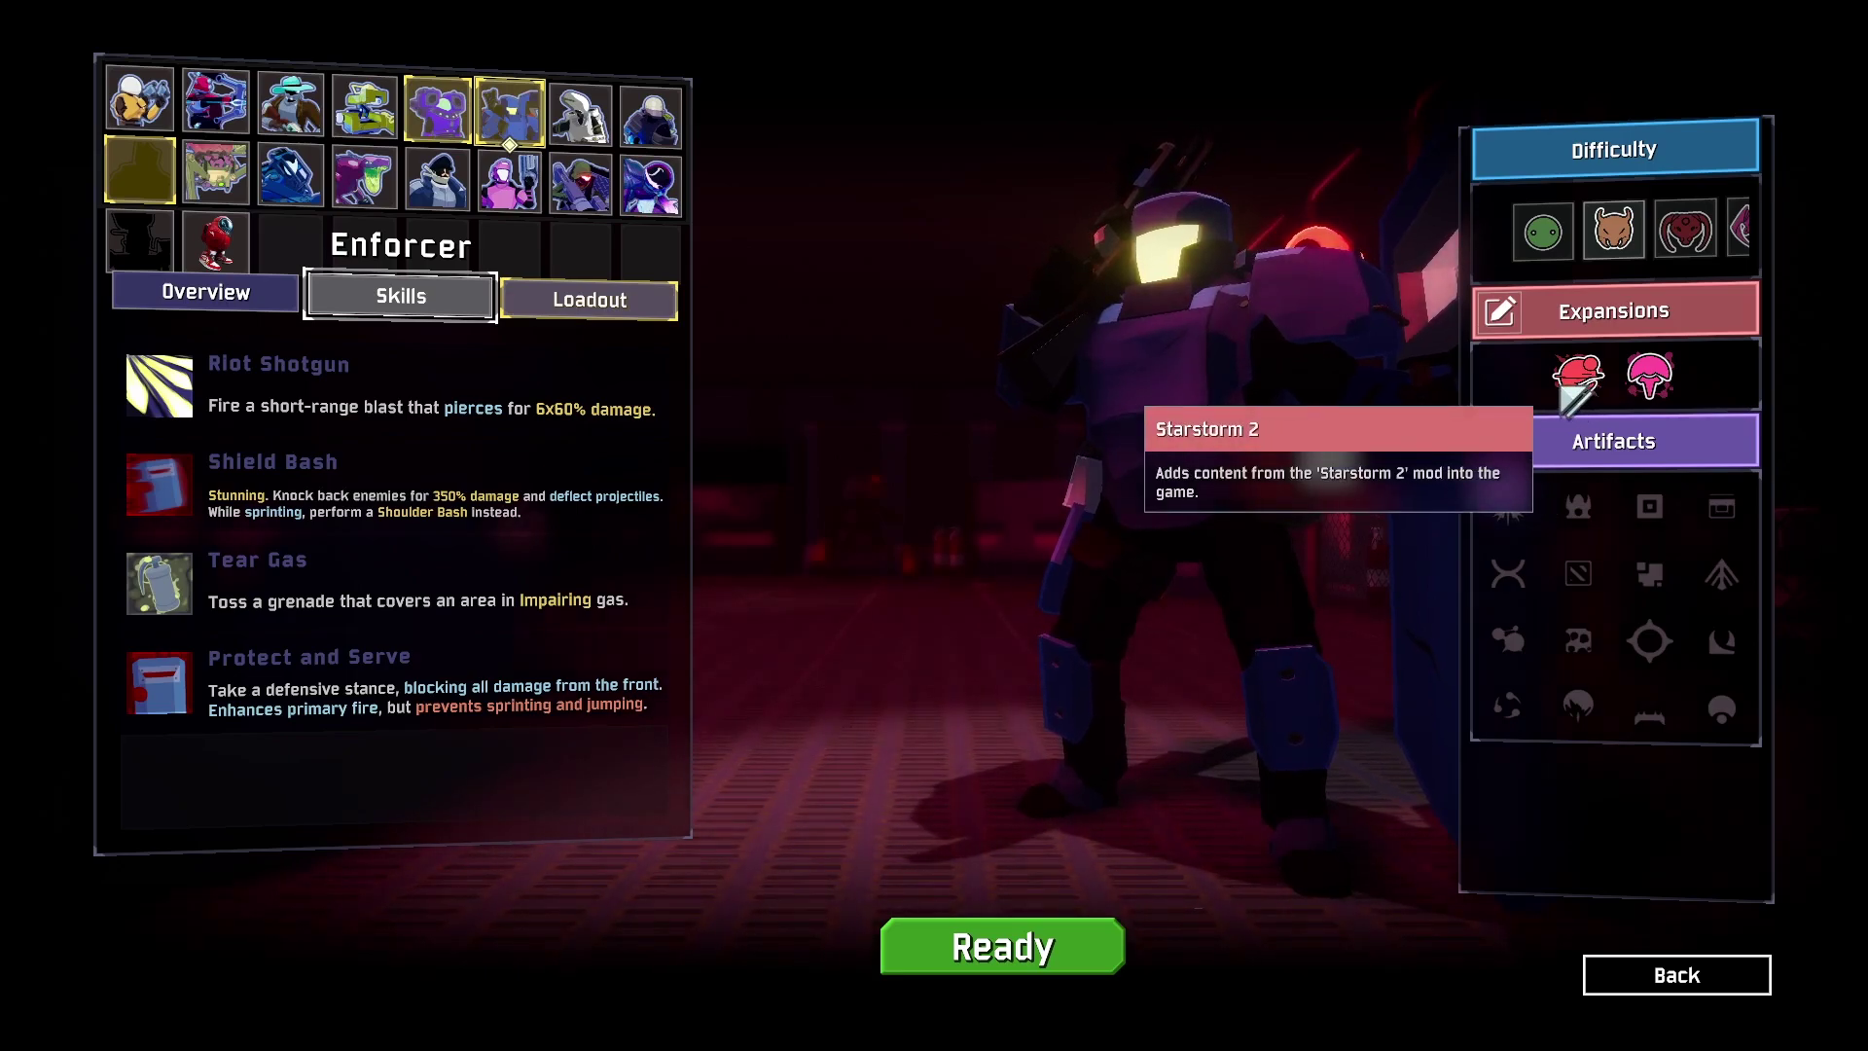
Set difficulty to Typhoon and try Commando's Steve and gecko skins in its loadout
left_click(1742, 243)
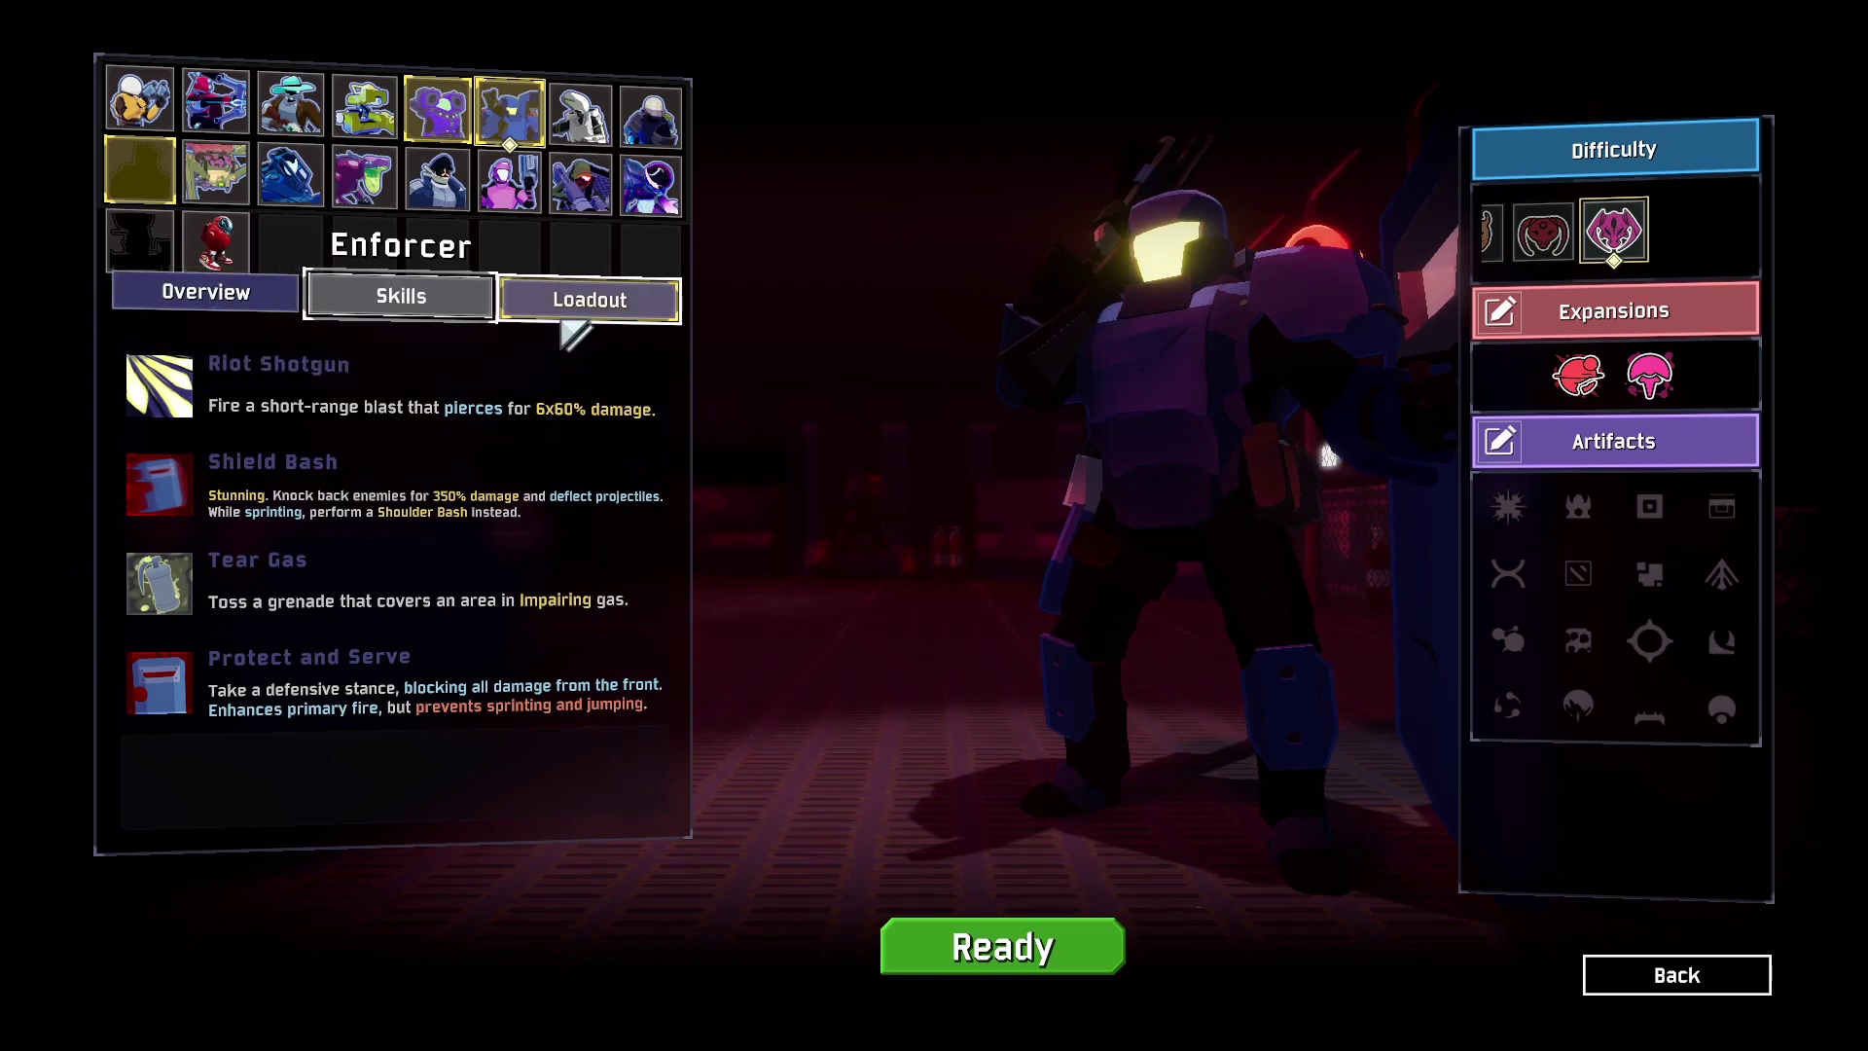
left_click(161, 106)
left_click(582, 325)
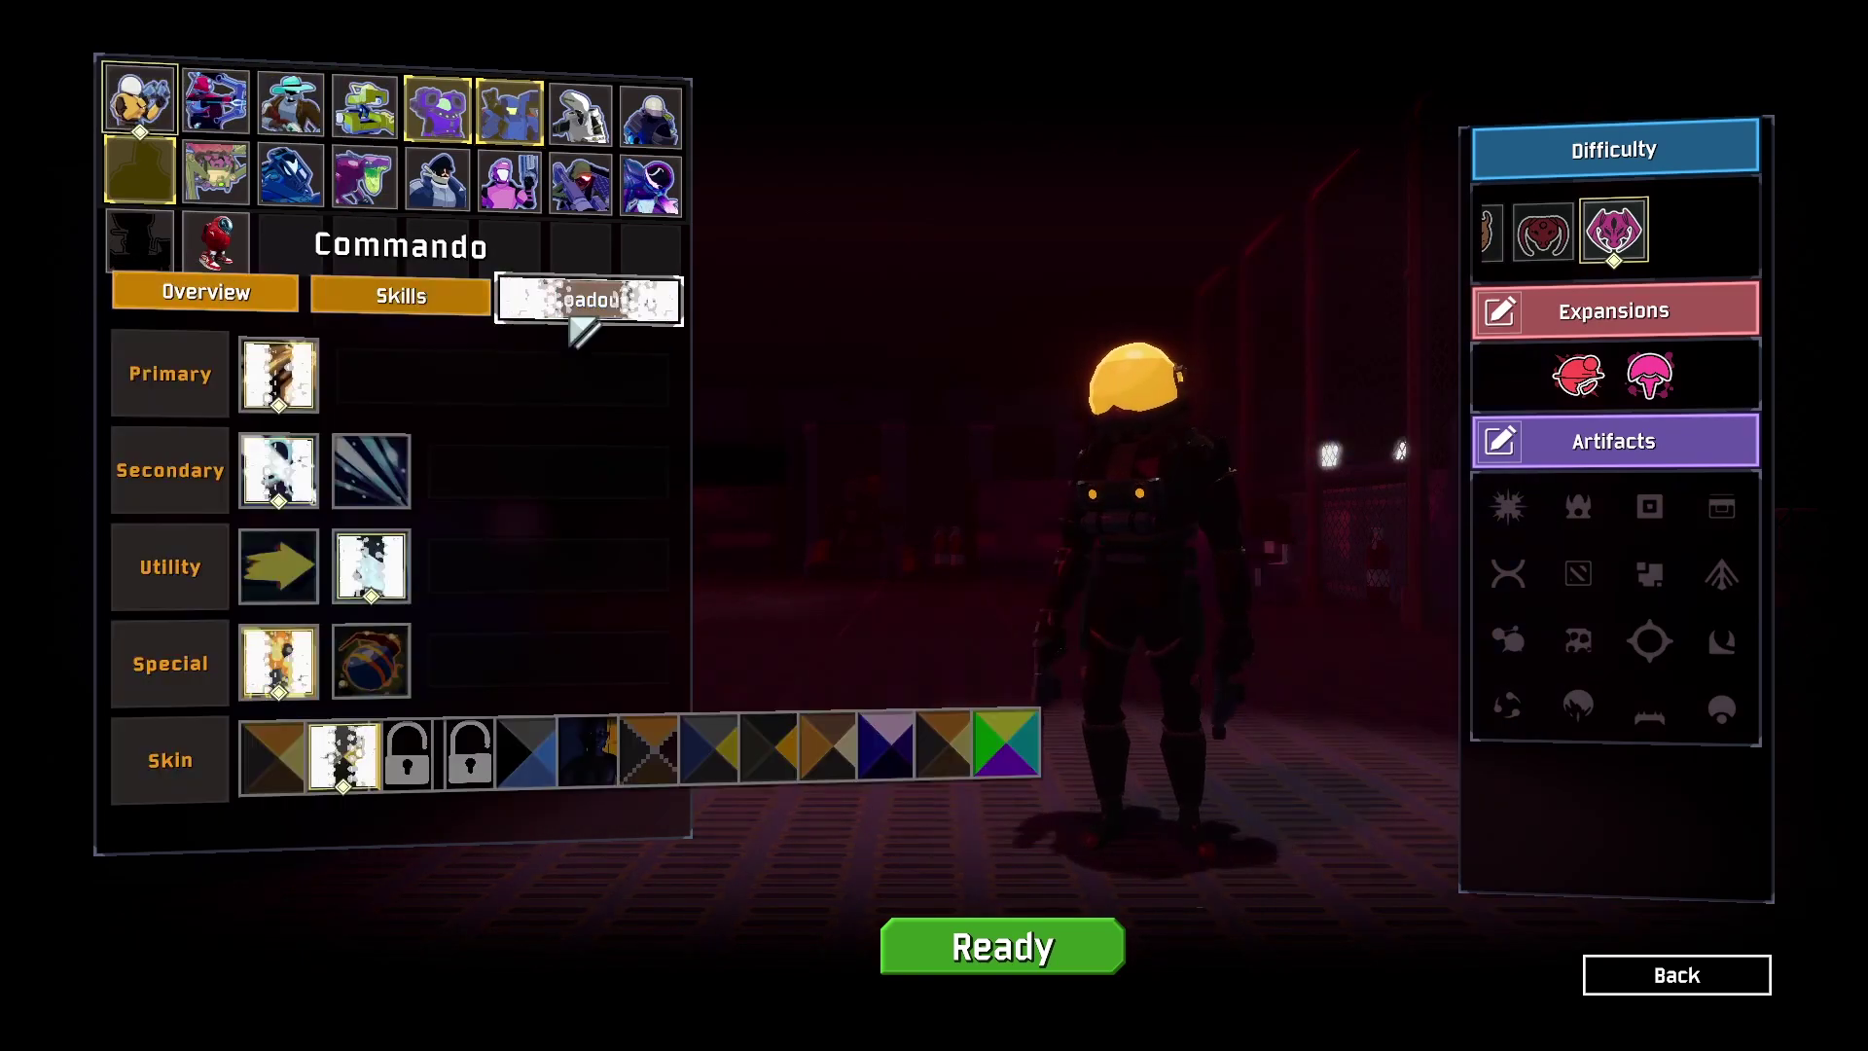
left_click(597, 757)
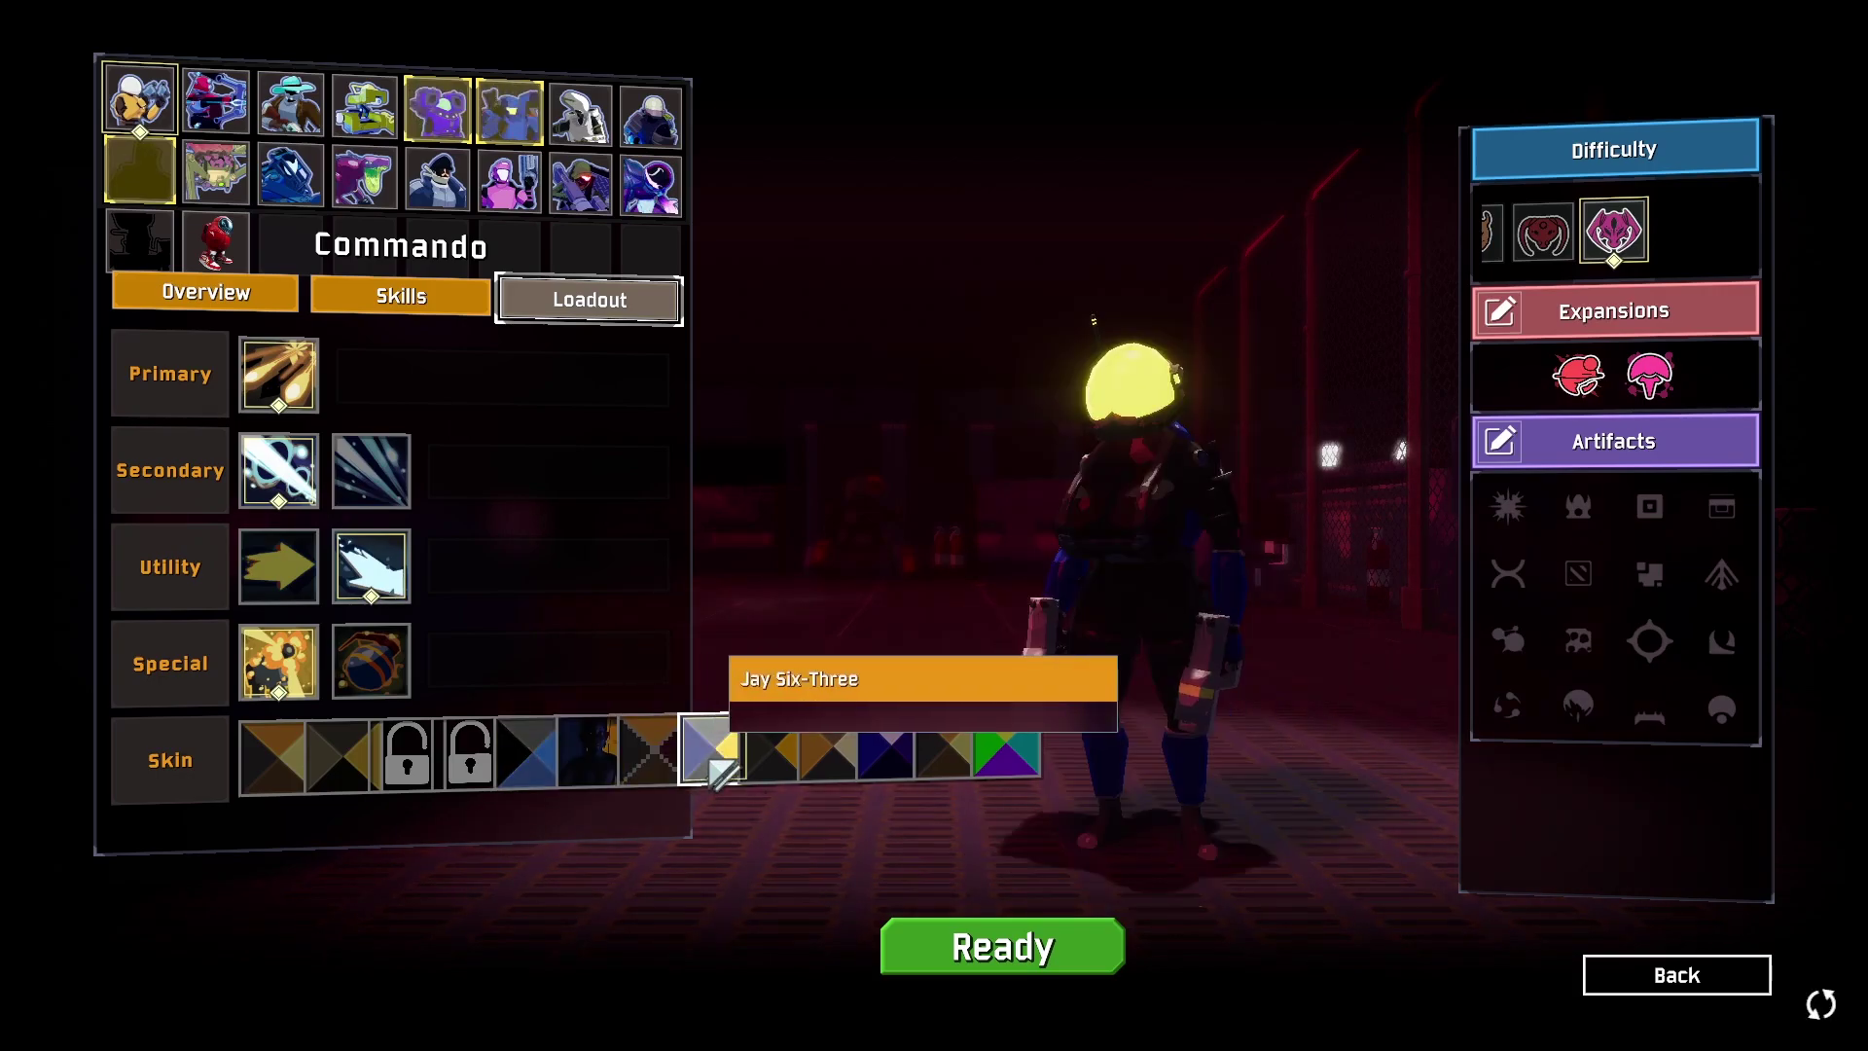
left_click(912, 761)
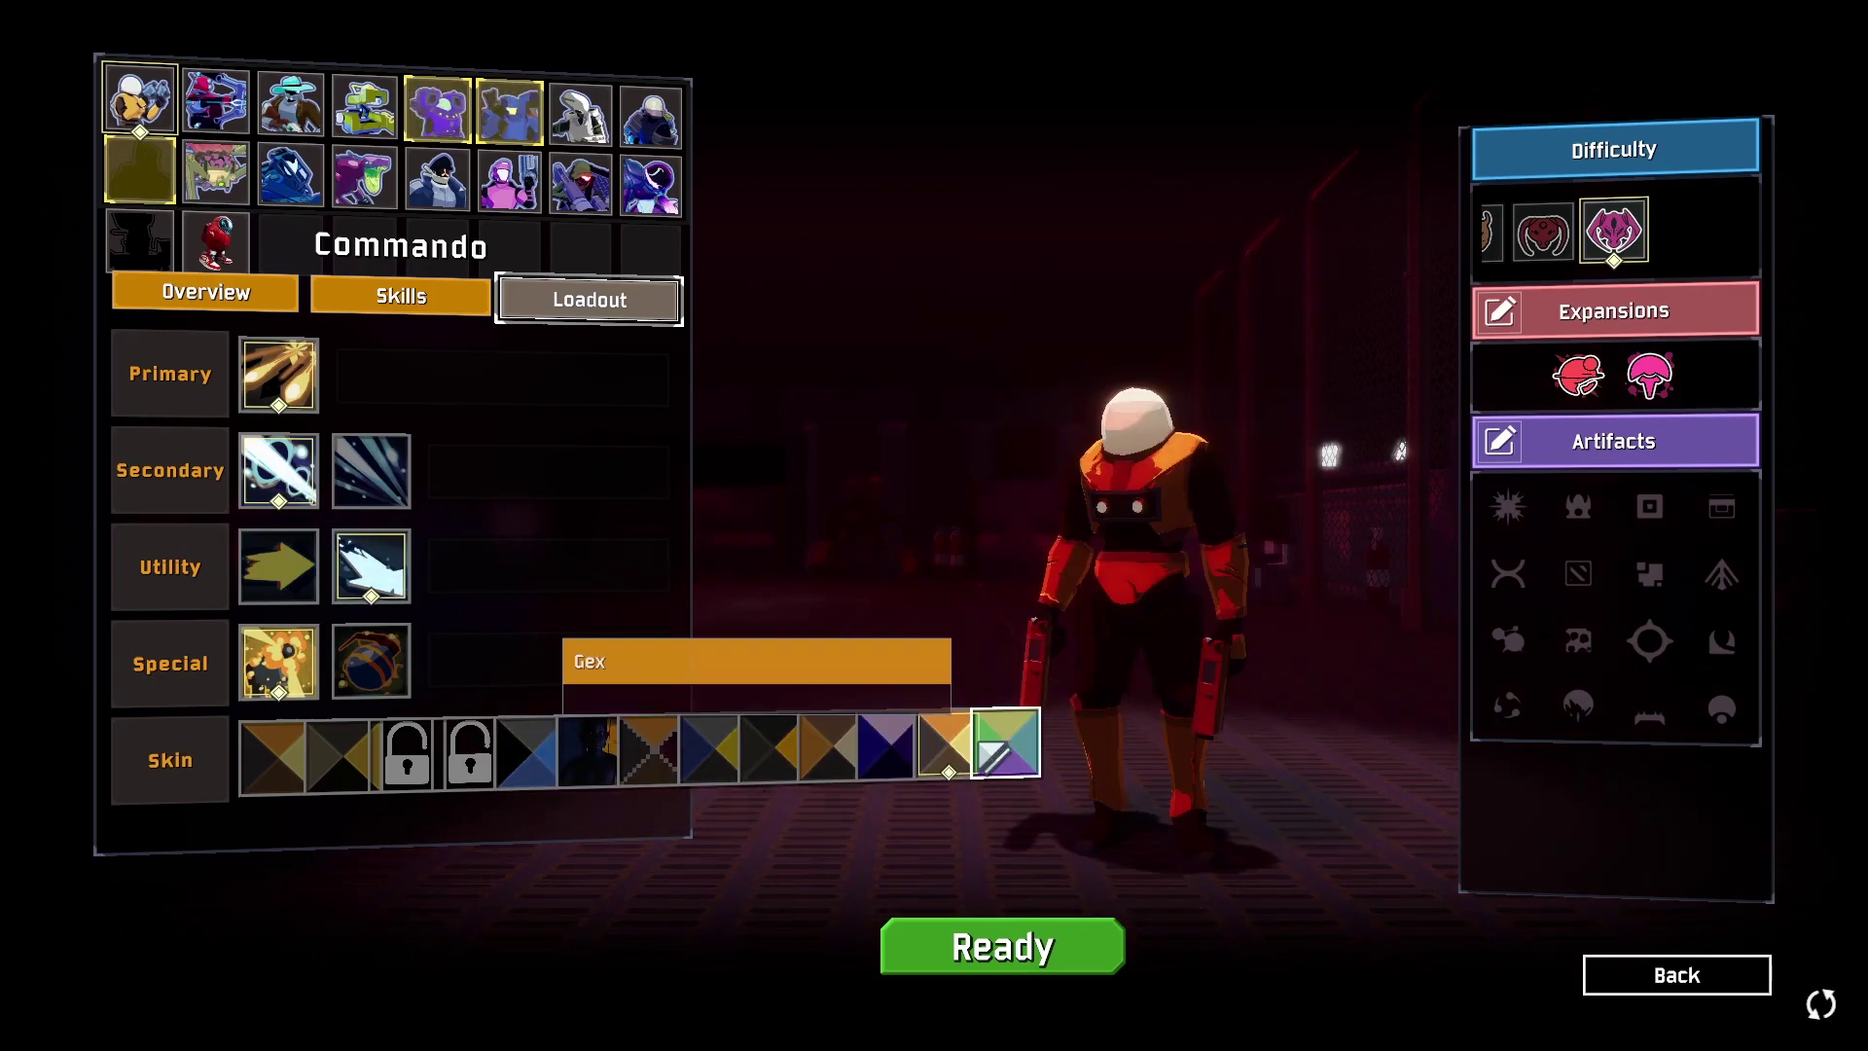
left_click(1005, 749)
Choose Mercenary with the Waluigi skin, briefly checking Railgunner before returning
left_click(582, 114)
left_click(650, 114)
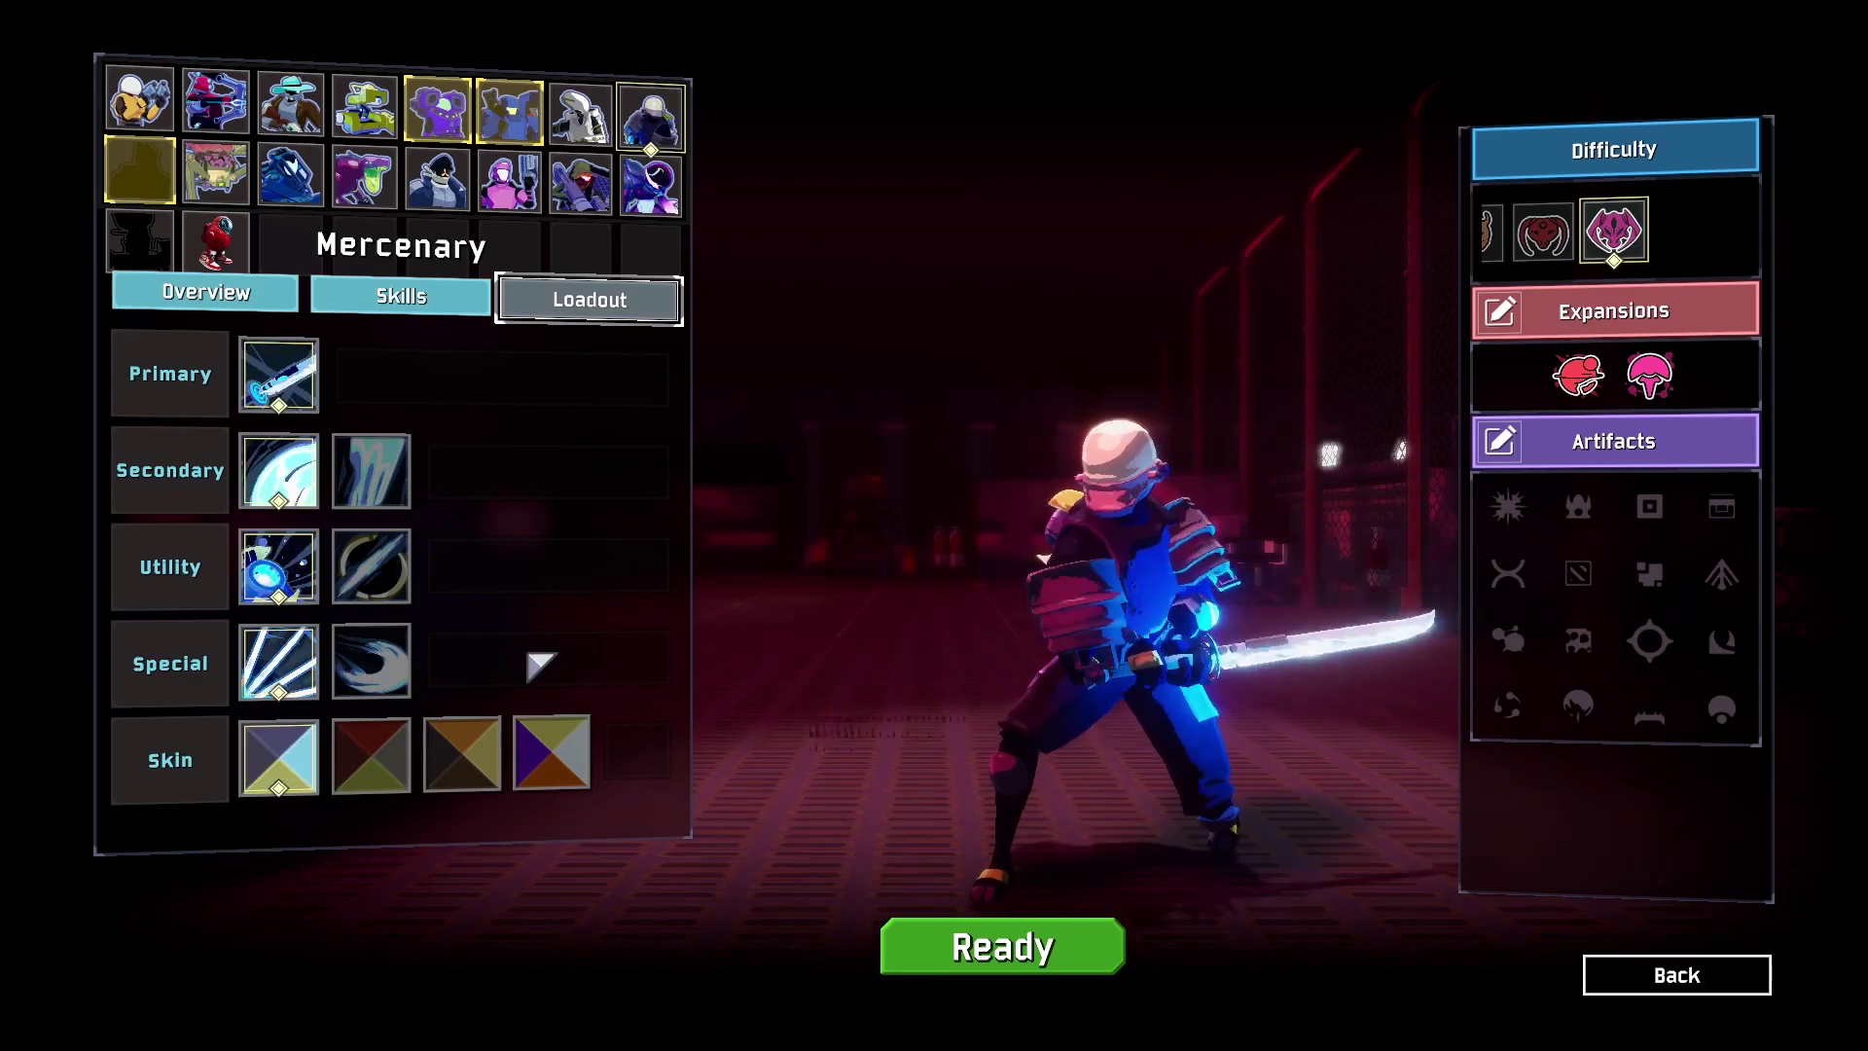
left_click(549, 751)
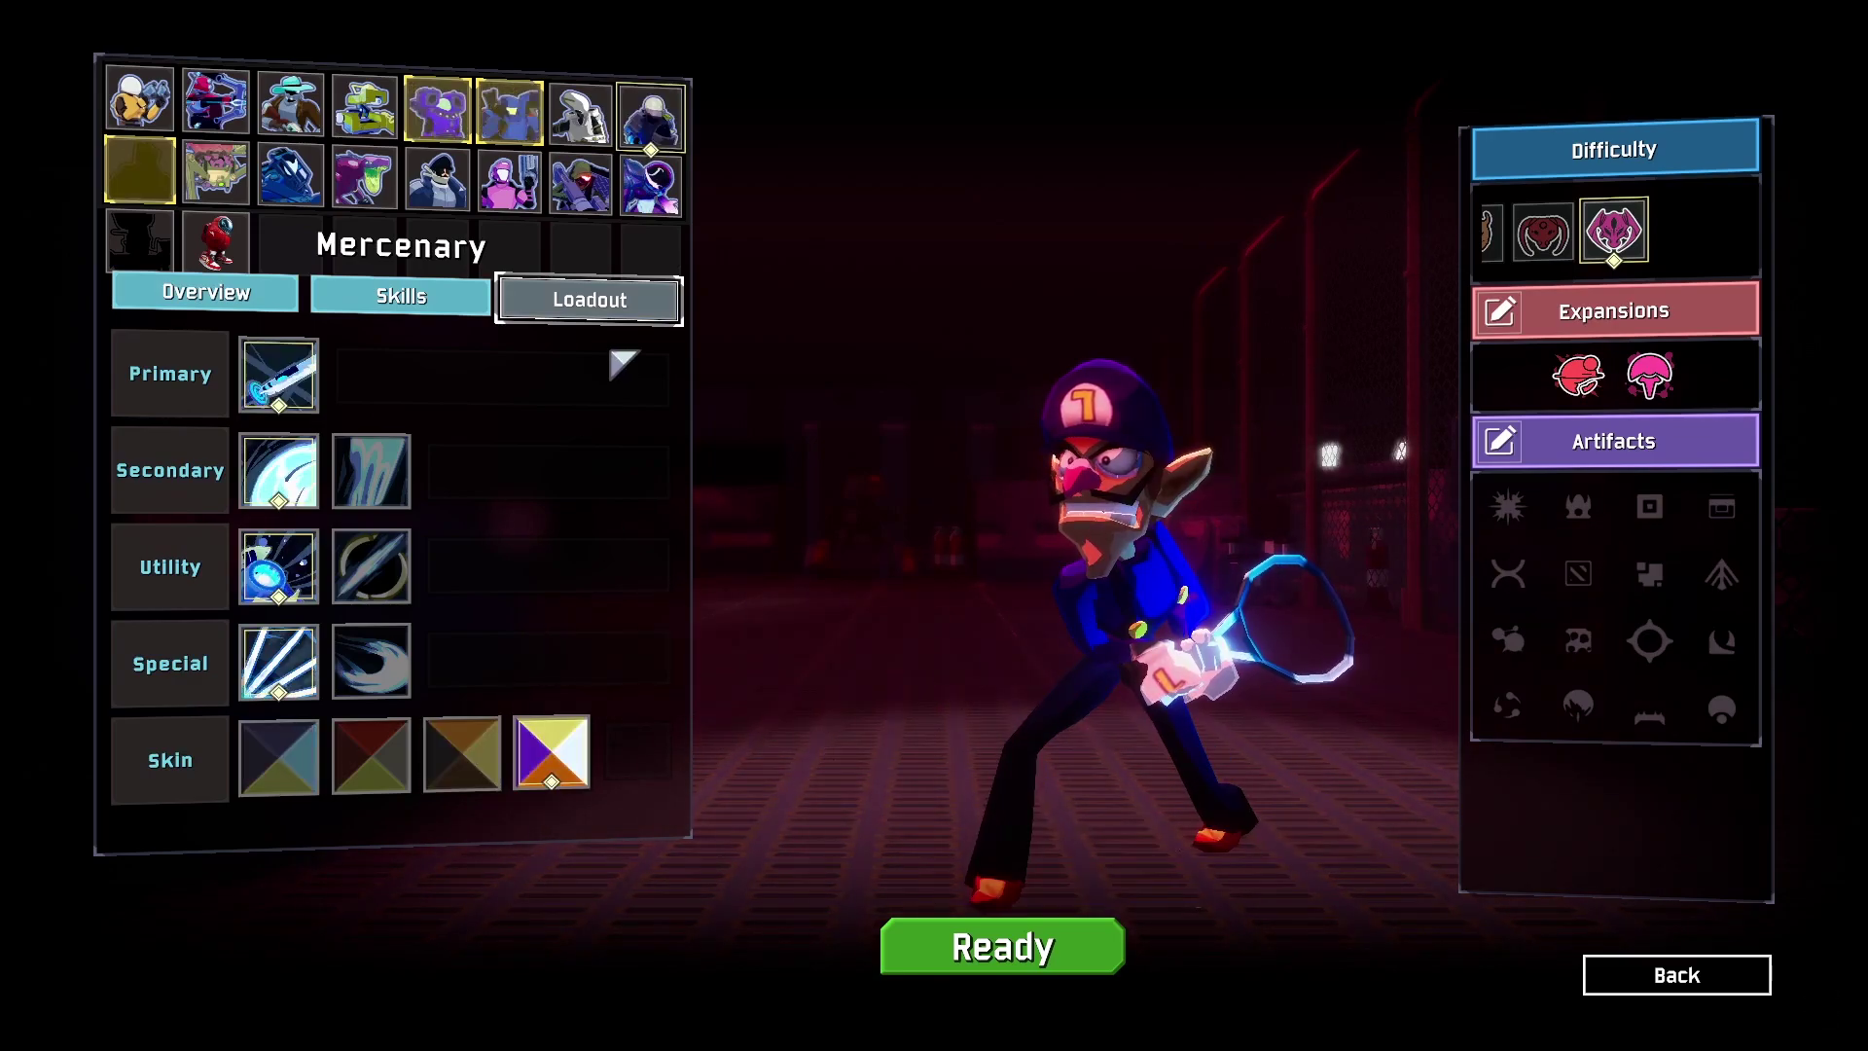
left_click(581, 182)
left_click(650, 114)
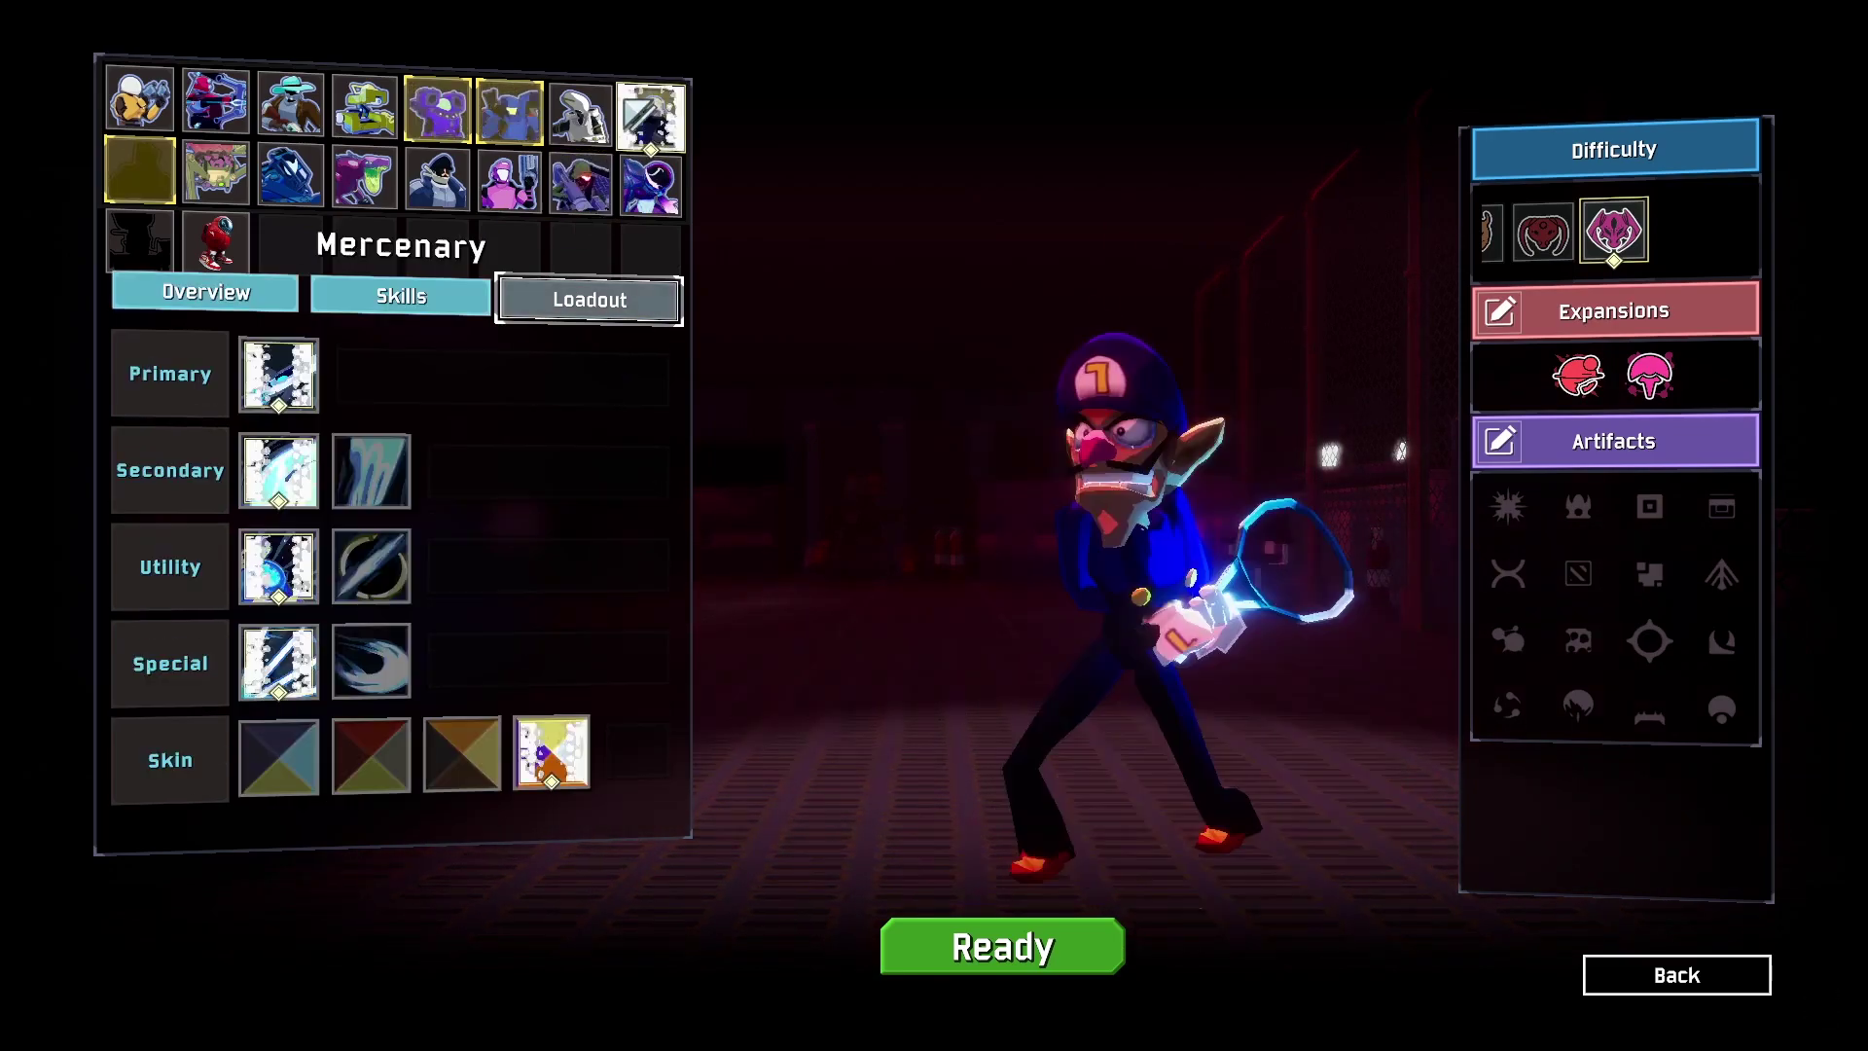